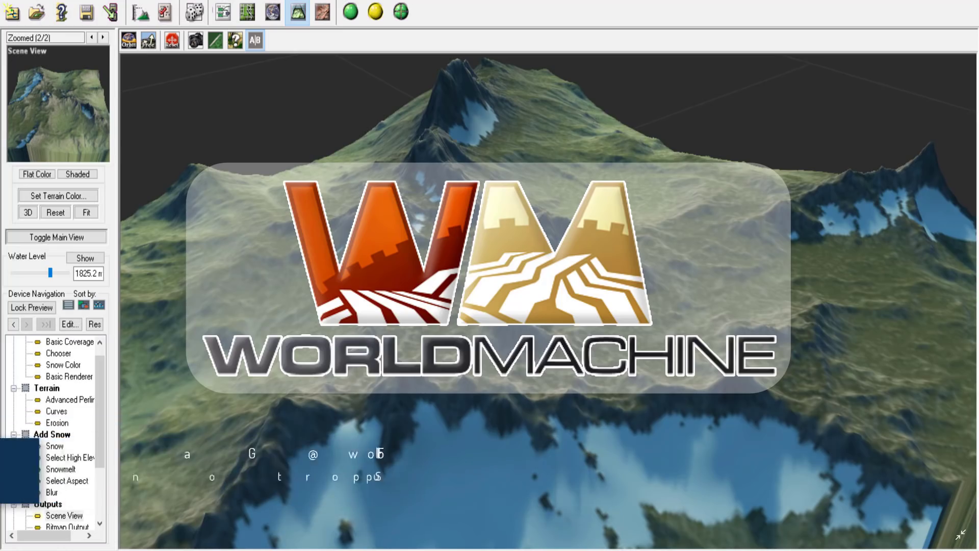
# - Switch from World Machine to another open window with Alt+Tab
pyautogui.hotkey('alt', 'Tab')
pyautogui.hotkey('alt', 'Tab')
pyautogui.hotkey('alt', 'Tab')
pyautogui.hotkey('alt', 'Tab')
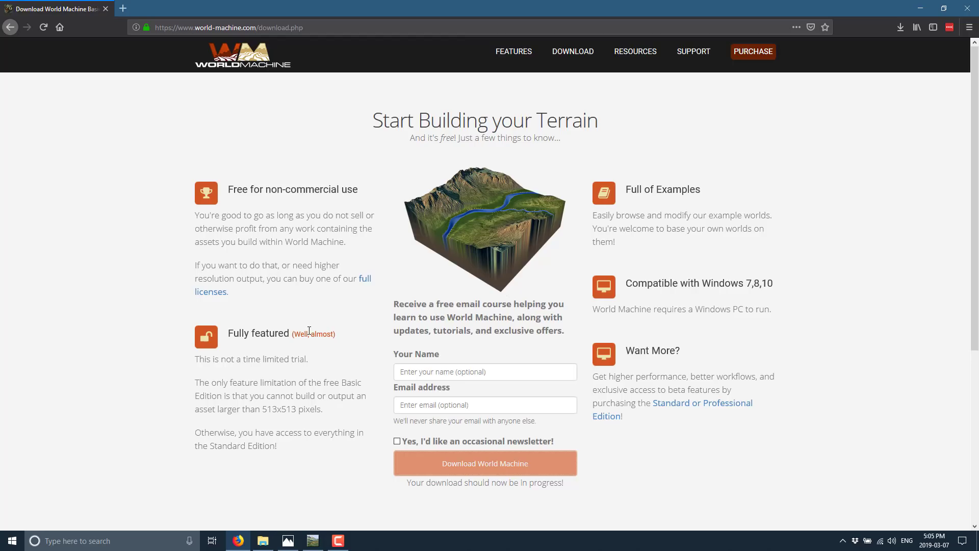
# - Return to the World Machine homepage and open the PURCHASE page
pyautogui.hotkey('alt', 'Left')
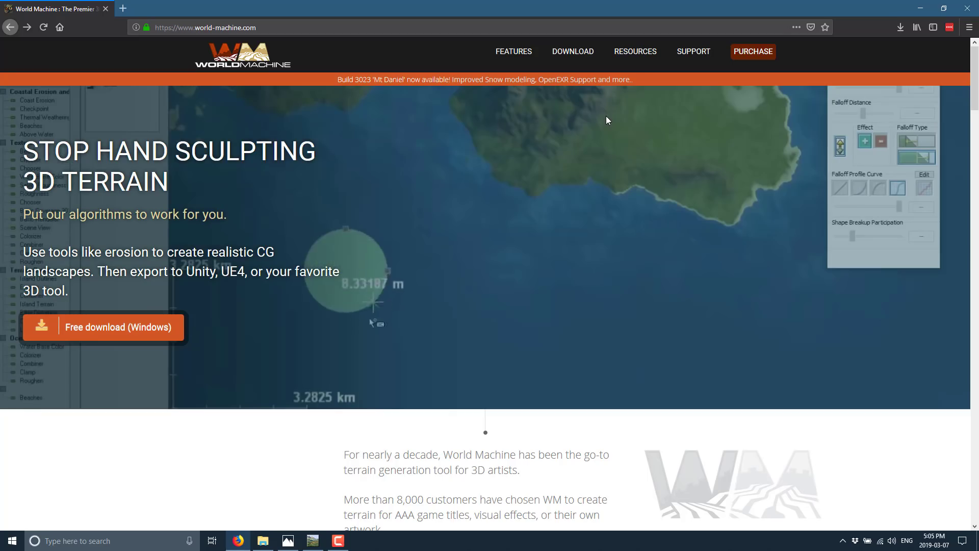
pyautogui.click(740, 55)
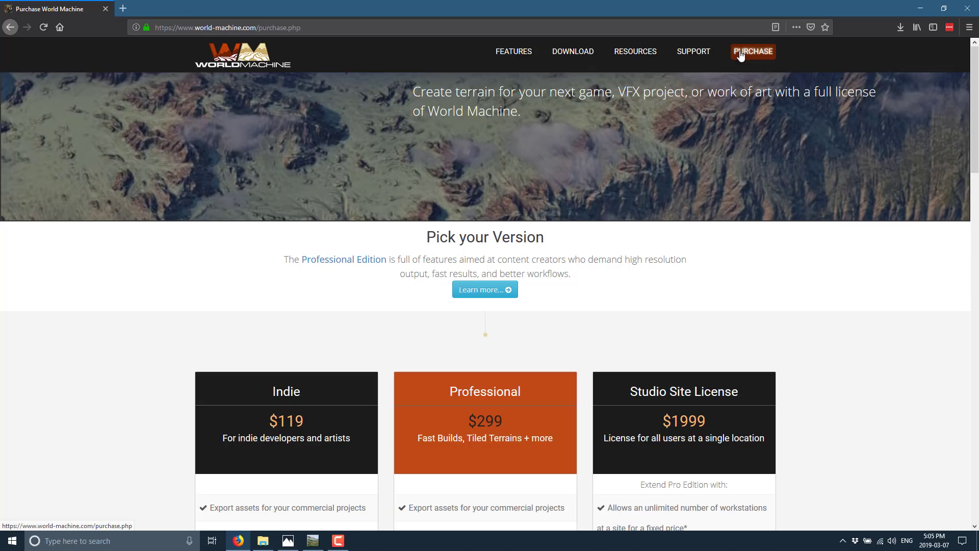
# - Scroll to the Indie, Professional and Studio pricing cards, then bring World Machine back to the front
pyautogui.scroll(-3, 771, 240)
pyautogui.scroll(-6, 769, 240)
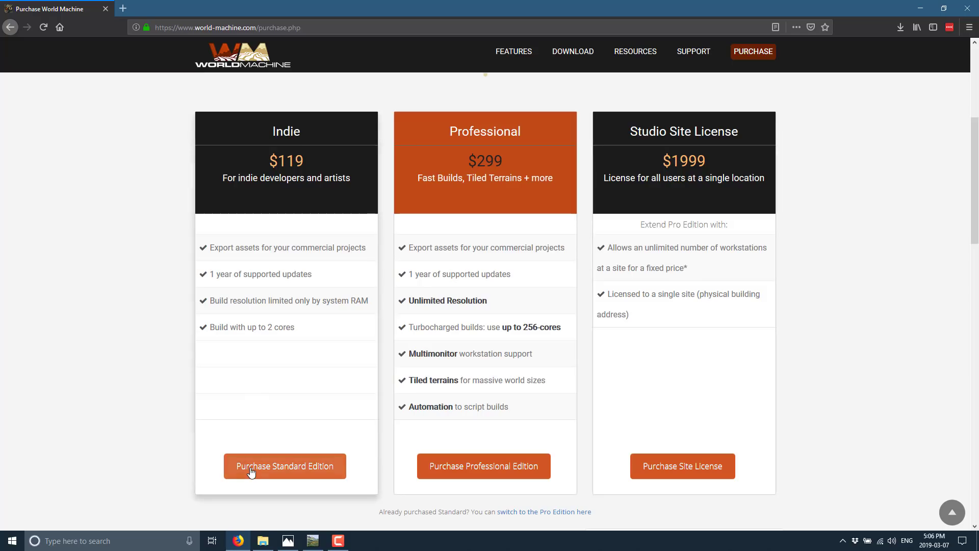
pyautogui.click(321, 545)
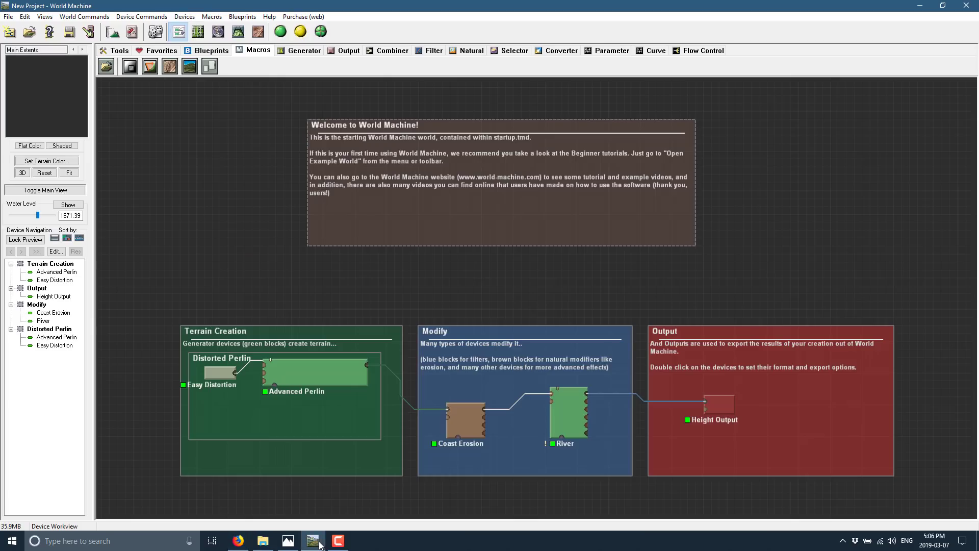
# - Create a new default project, discarding changes to the current one
pyautogui.click(9, 17)
pyautogui.click(21, 28)
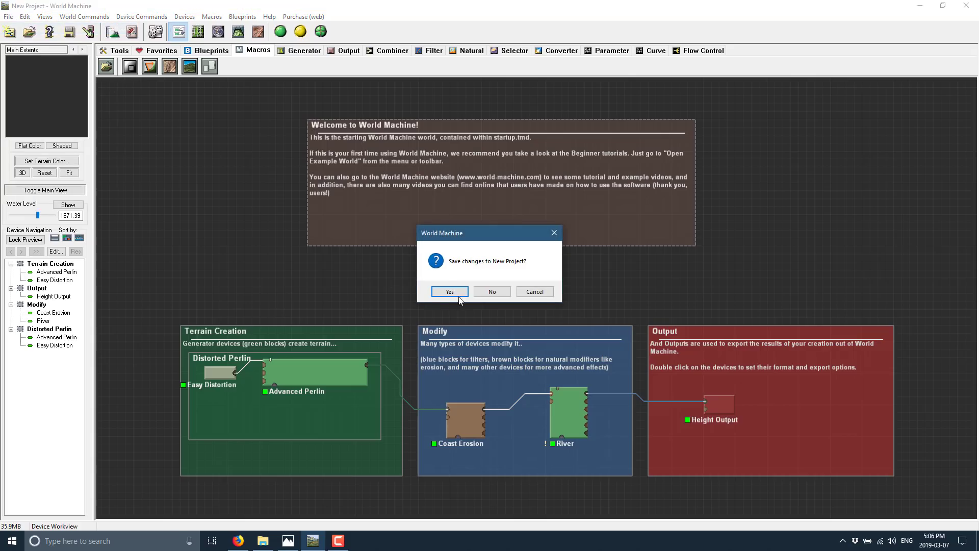
pyautogui.click(493, 291)
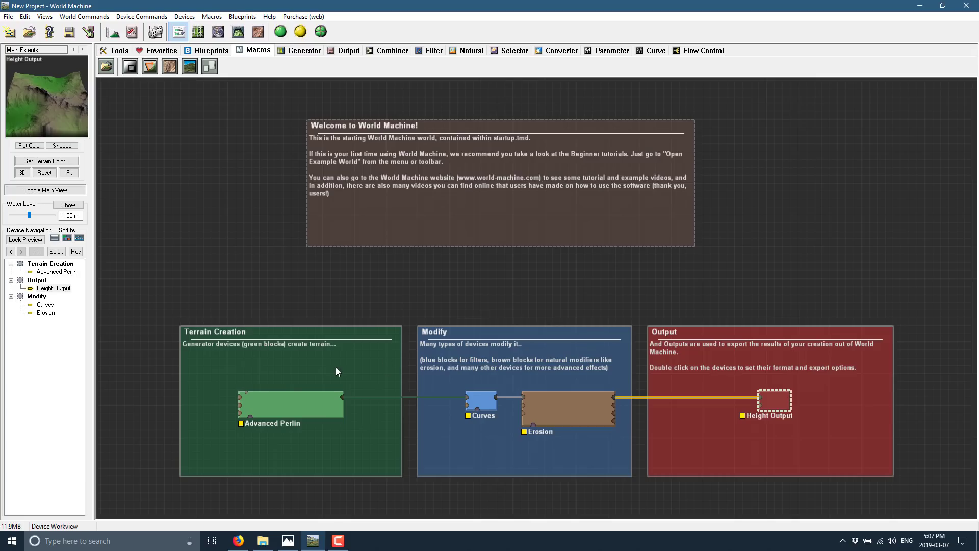
# - Preview the Advanced Perlin, Curves, Erosion and Height Output devices in turn
pyautogui.click(261, 410)
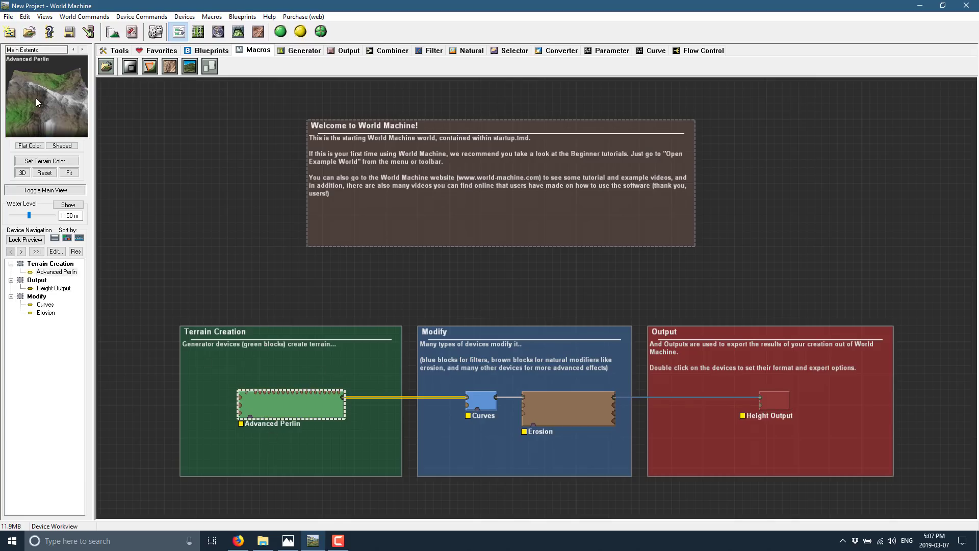
pyautogui.click(482, 400)
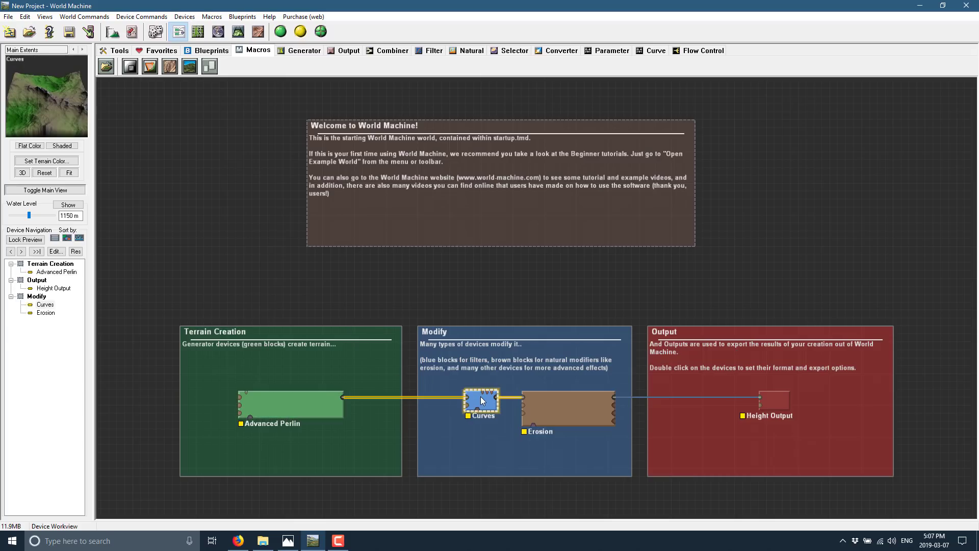
pyautogui.click(579, 409)
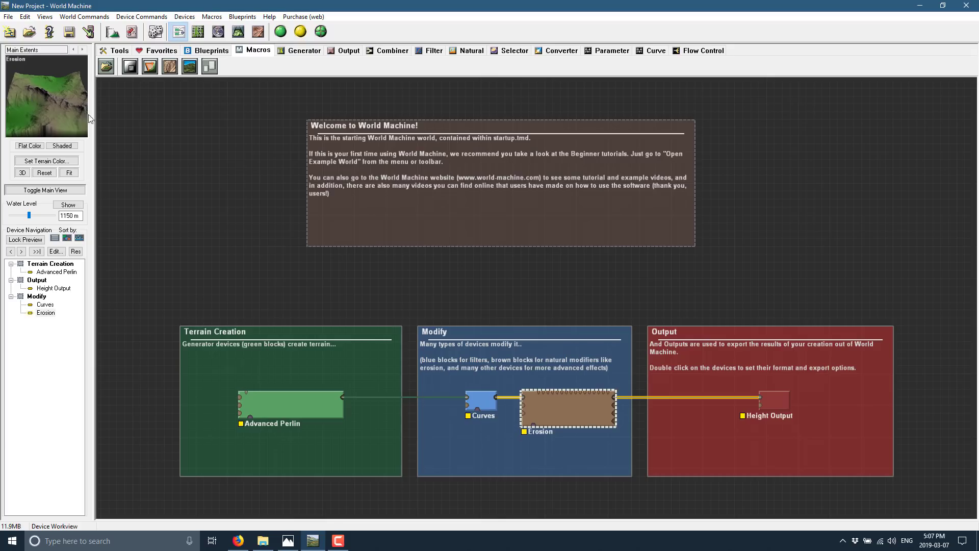
pyautogui.click(786, 406)
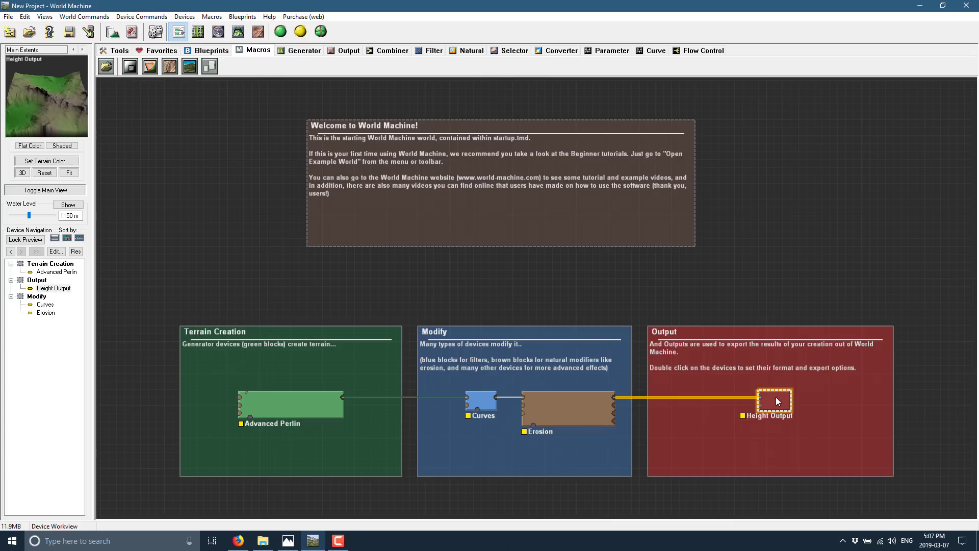
# - Set Height Output to 16-bit PNG and write output.png to disk, building the world first
pyautogui.doubleClick(777, 397)
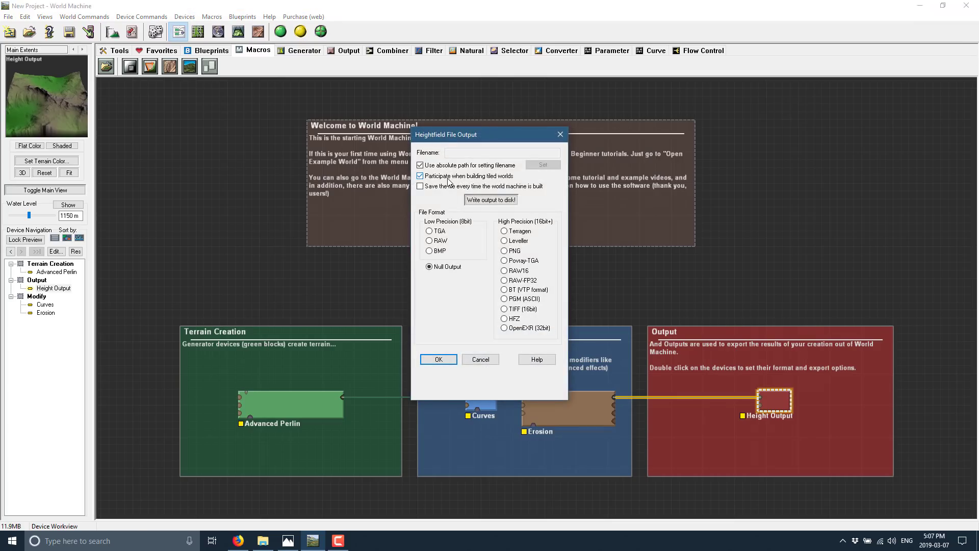
pyautogui.click(429, 241)
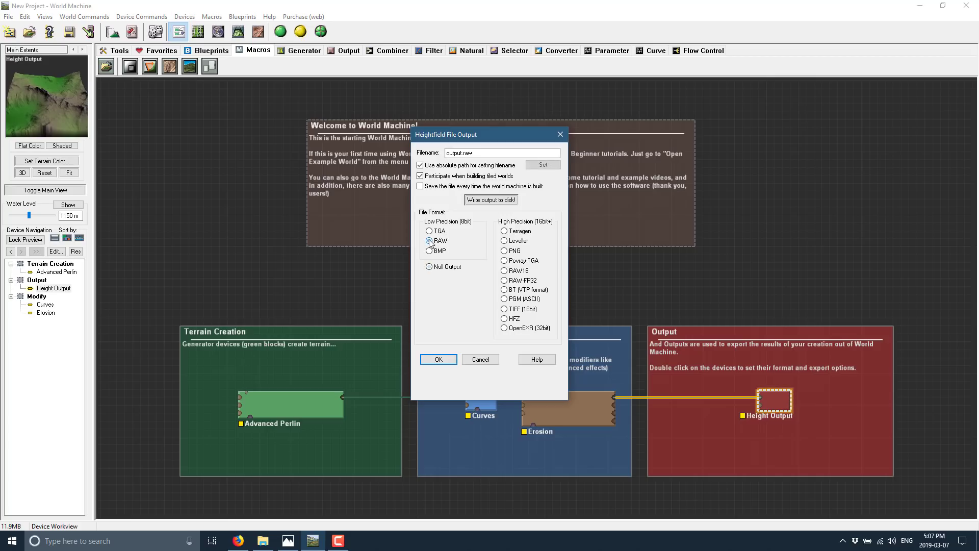
pyautogui.click(505, 251)
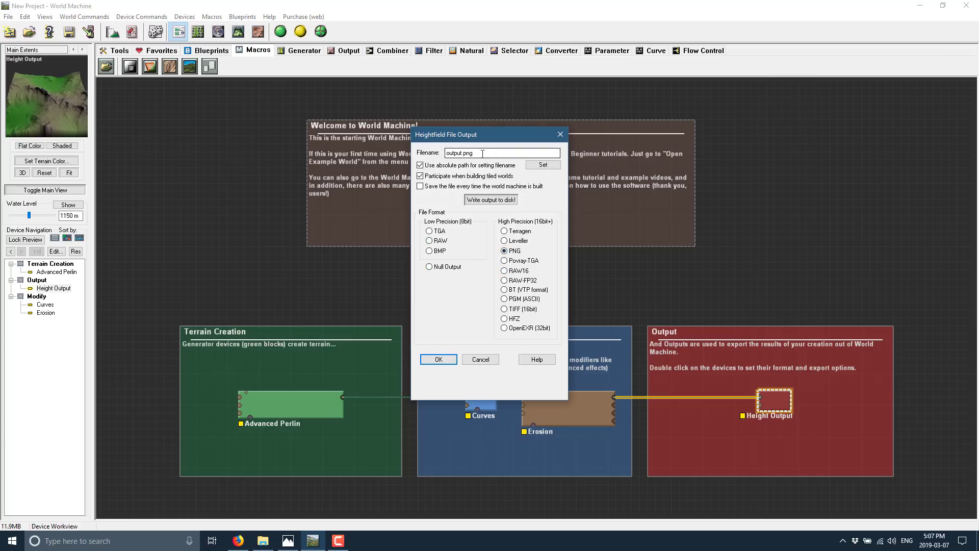
pyautogui.click(480, 200)
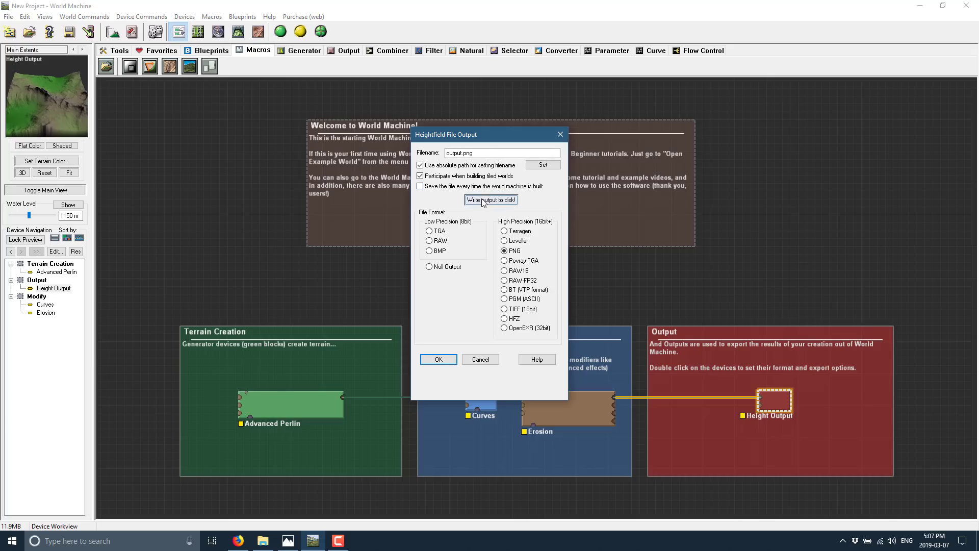
pyautogui.click(519, 292)
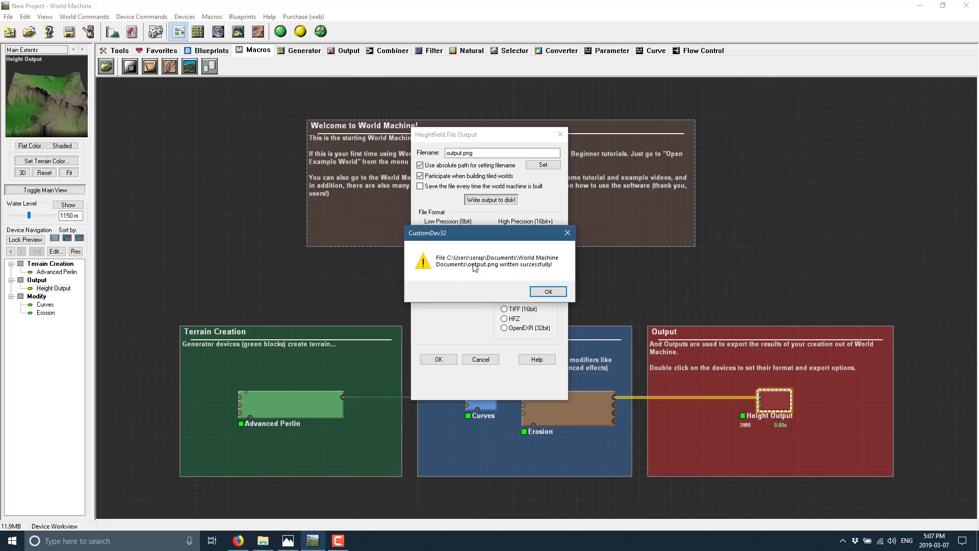
pyautogui.click(548, 291)
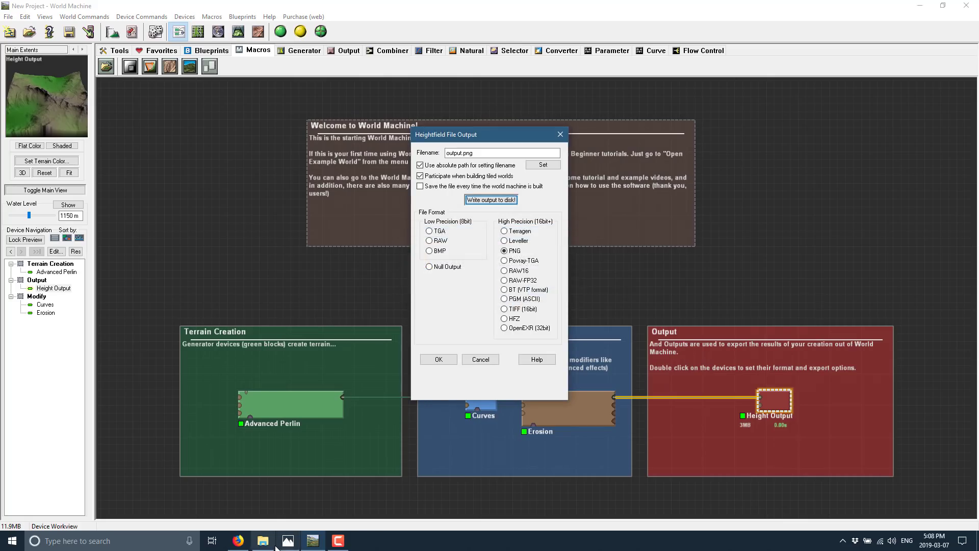
# - View the exported output.png heightmap in Photos, then return to World Machine
pyautogui.click(263, 541)
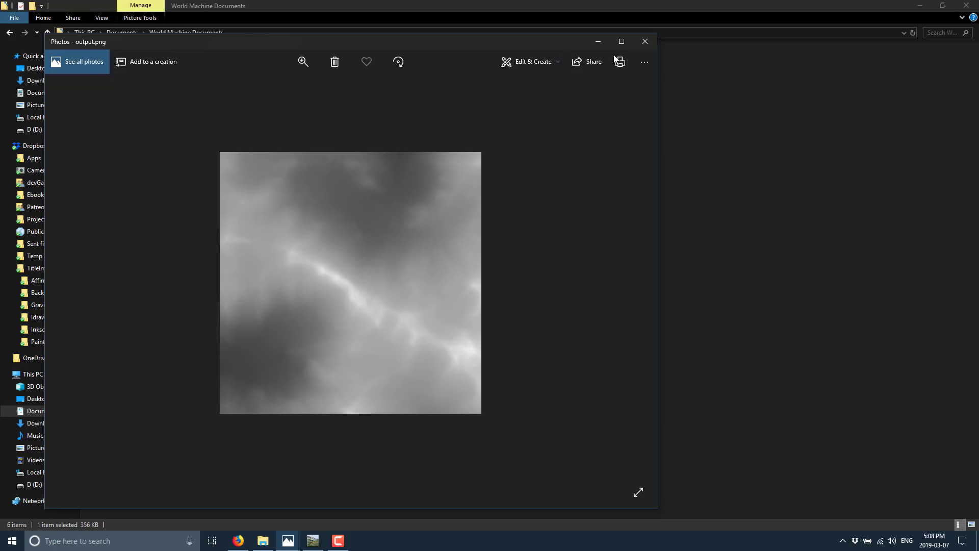
pyautogui.click(645, 42)
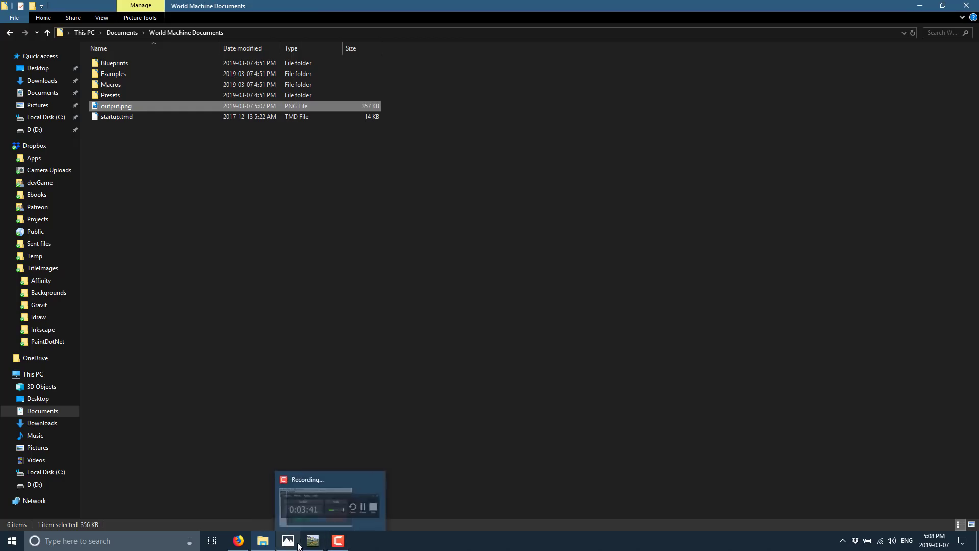
pyautogui.click(314, 542)
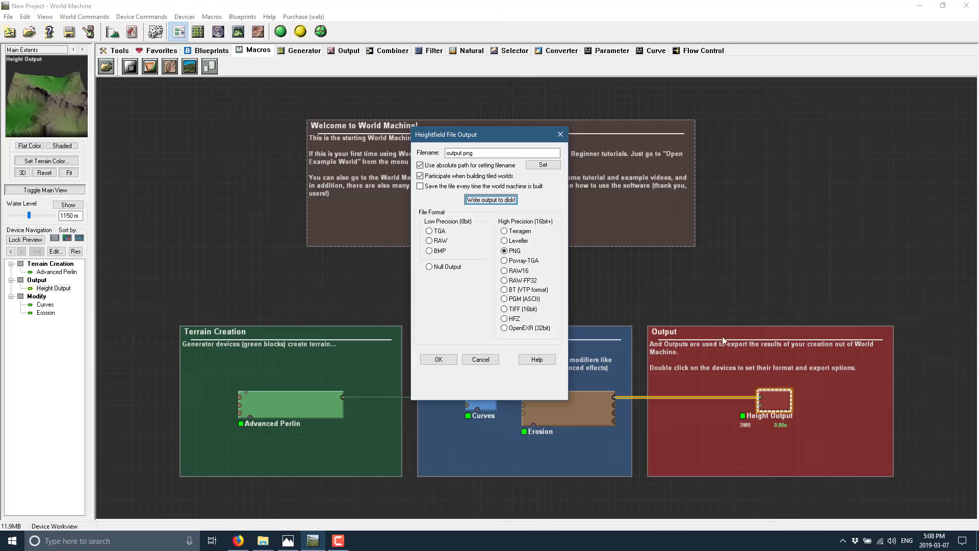
# - Delete Height Output and place a new Mesh Output device in the Output frame
pyautogui.click(561, 134)
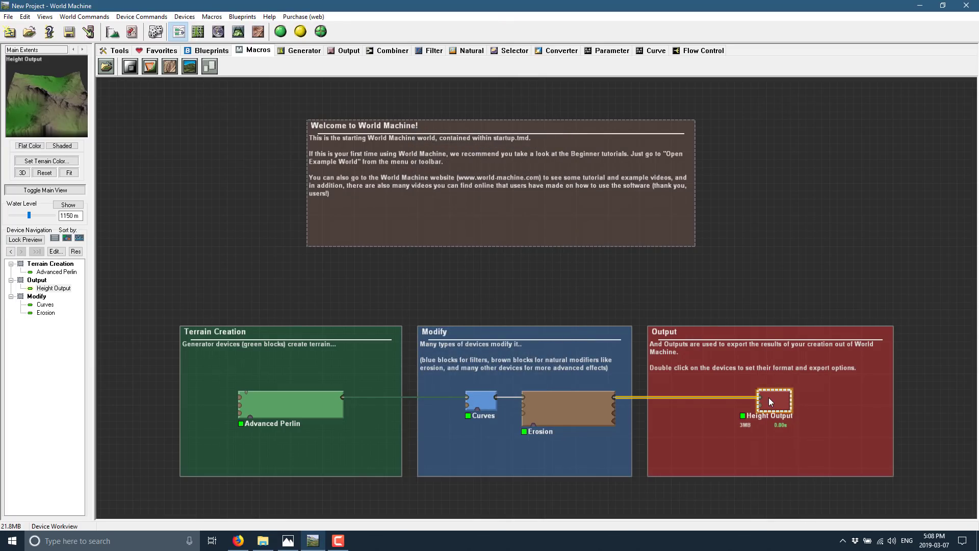
pyautogui.press('Delete')
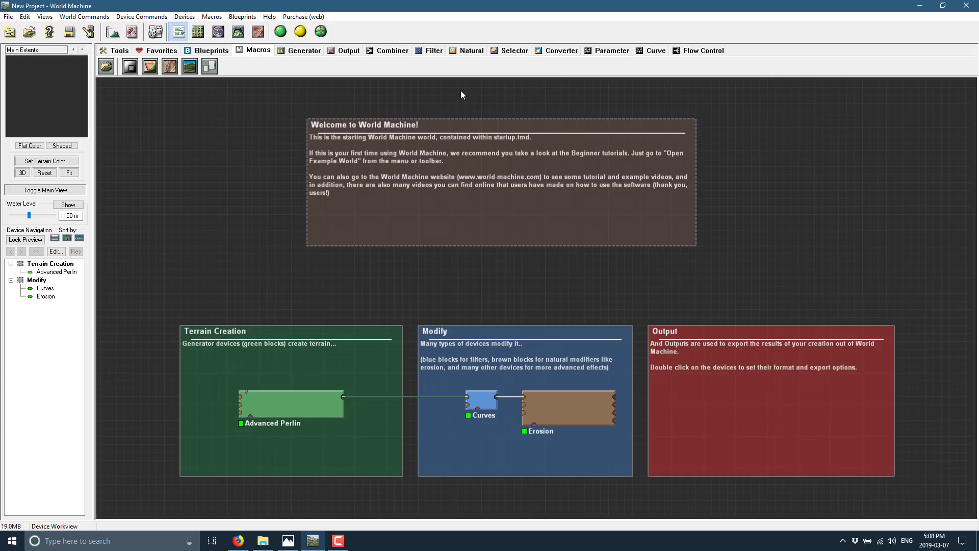
pyautogui.click(346, 51)
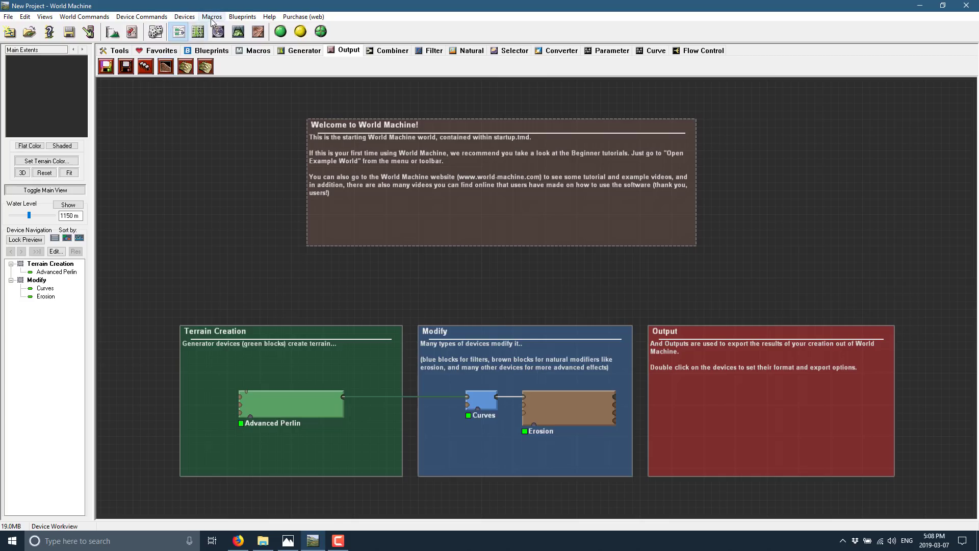
pyautogui.click(185, 17)
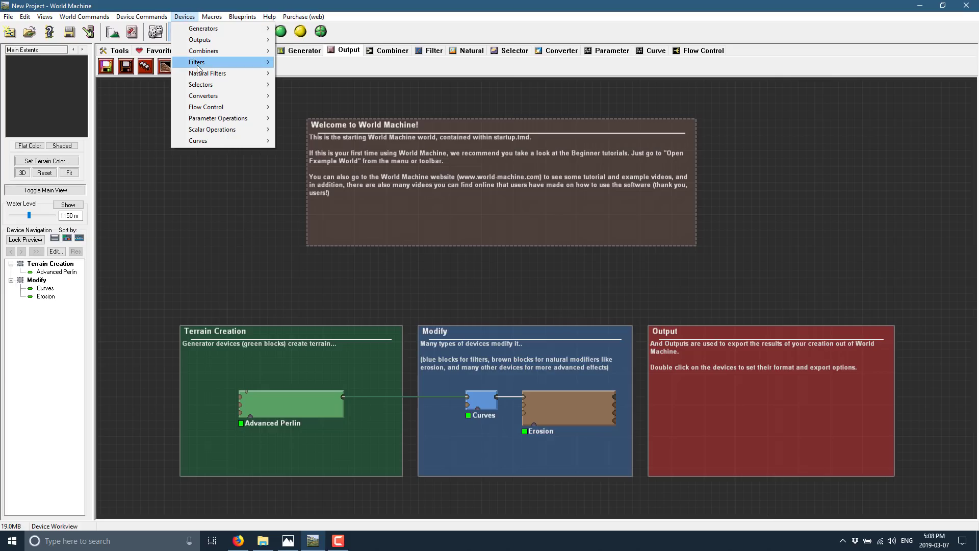
pyautogui.moveTo(198, 65)
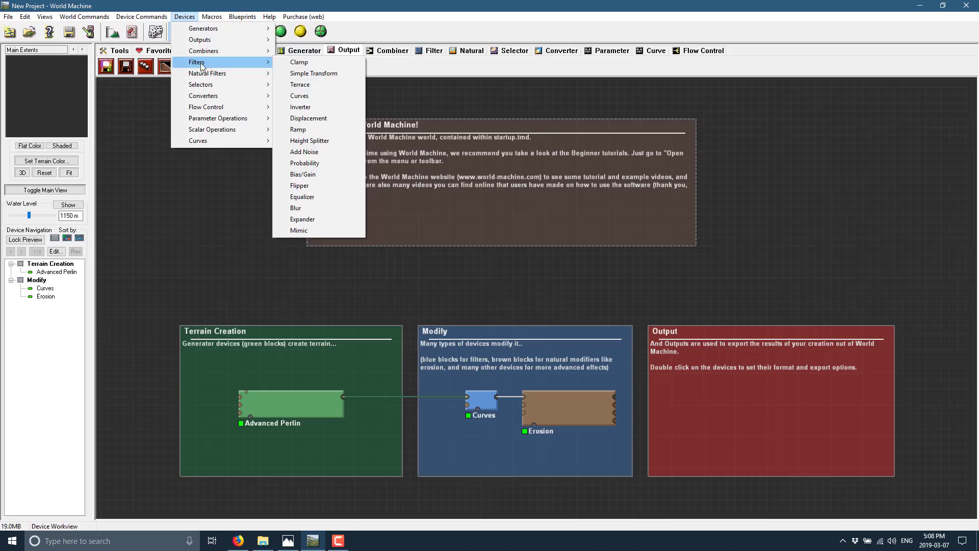
pyautogui.moveTo(209, 45)
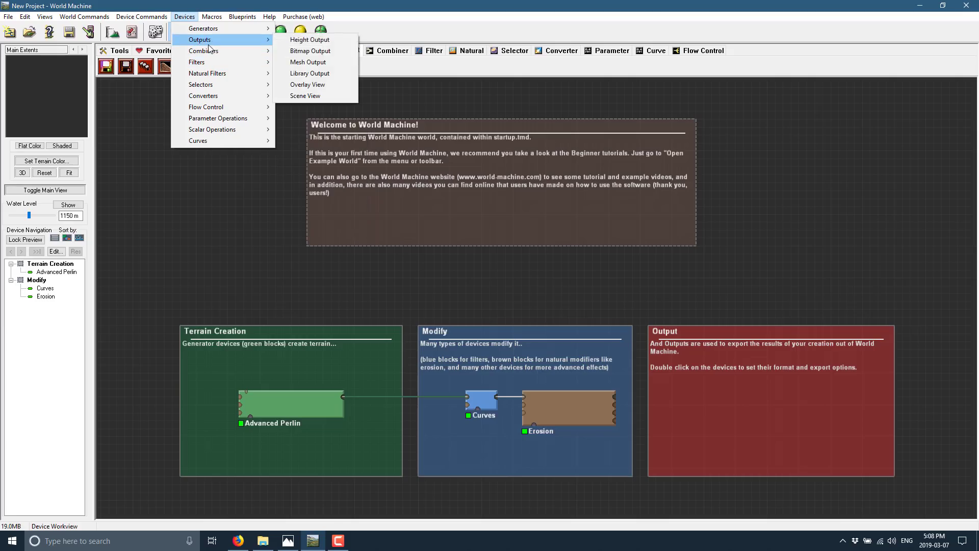
pyautogui.click(308, 62)
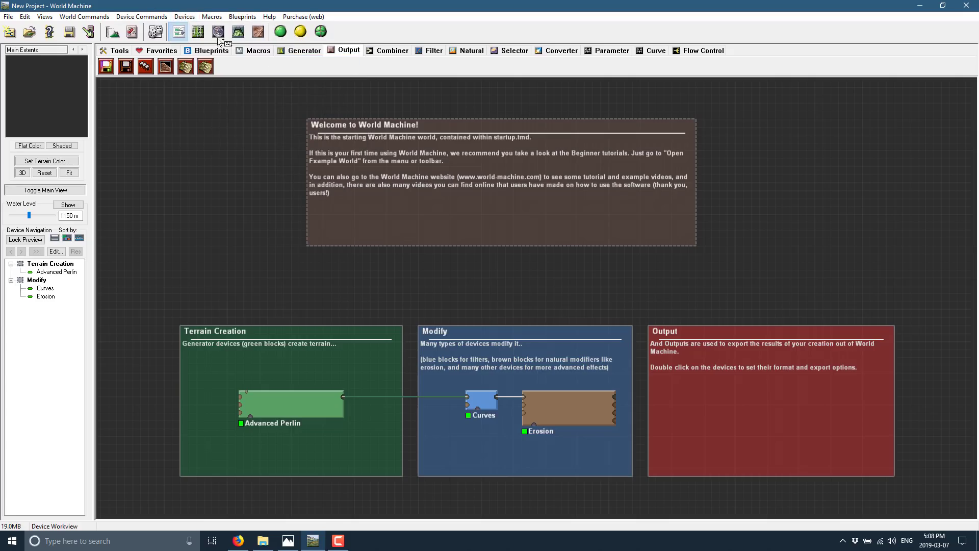
pyautogui.click(726, 409)
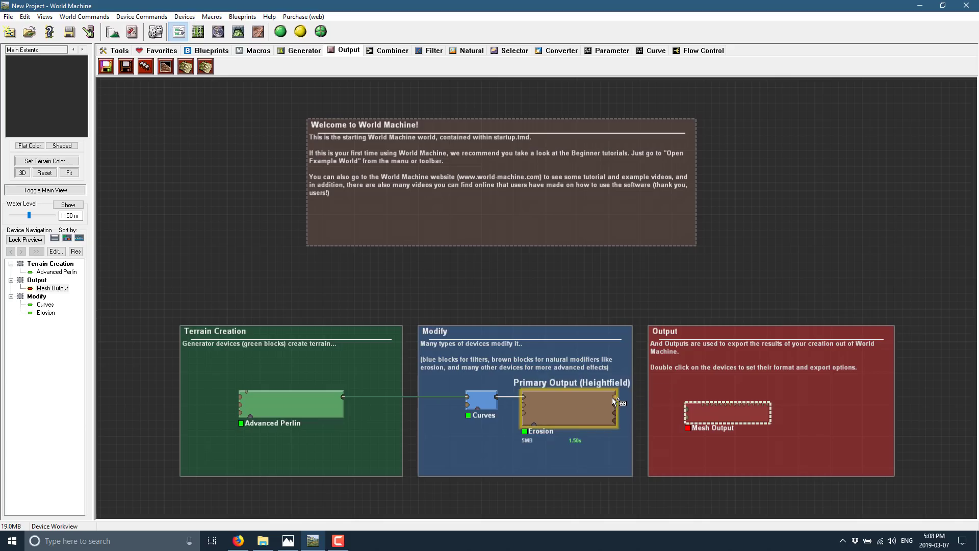
# - Wire Erosion into Mesh Output and export the mesh to disk, building the world first
pyautogui.moveTo(612, 397); pyautogui.dragTo(687, 409)
pyautogui.doubleClick(739, 416)
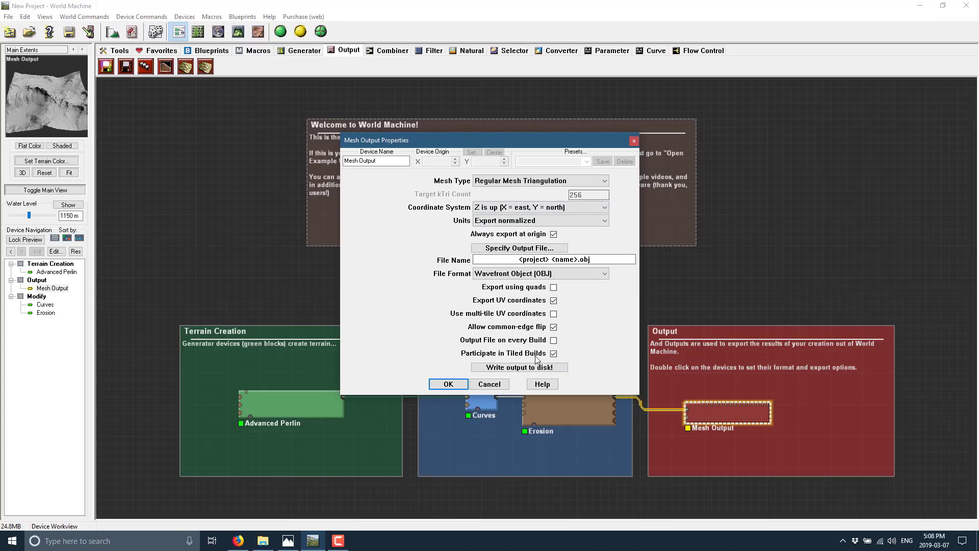
pyautogui.click(515, 368)
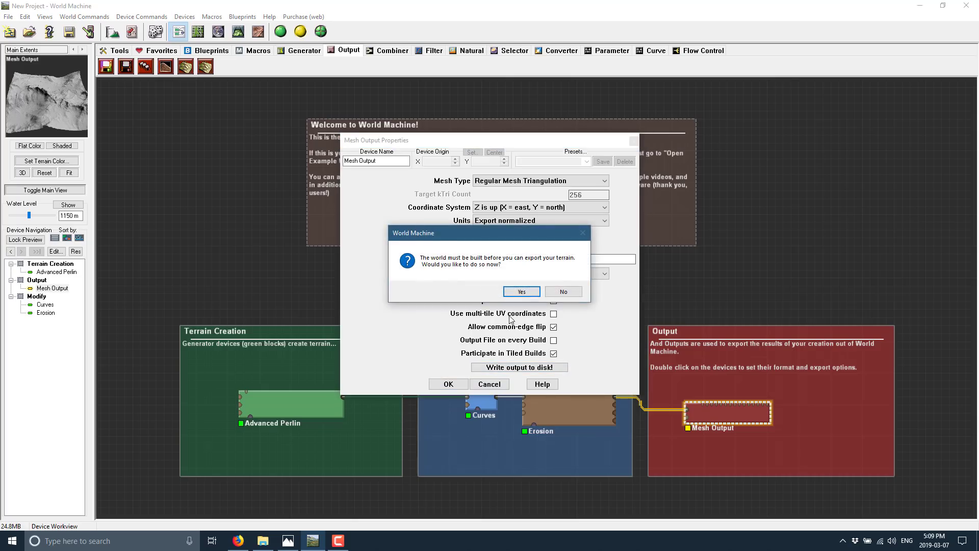
pyautogui.click(521, 290)
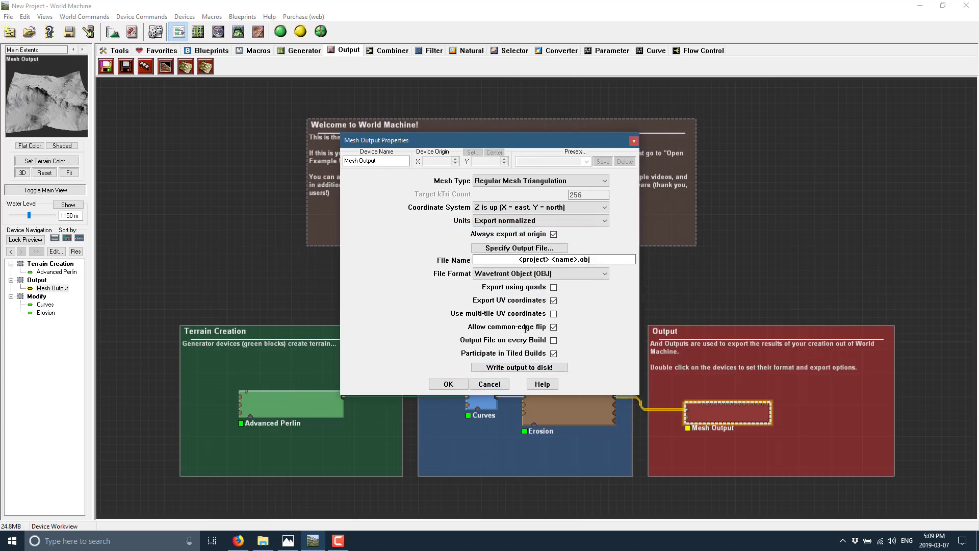
pyautogui.click(515, 291)
# - Check New Project Mesh Output.obj in File Explorer, then cancel the Mesh Output properties
pyautogui.click(262, 540)
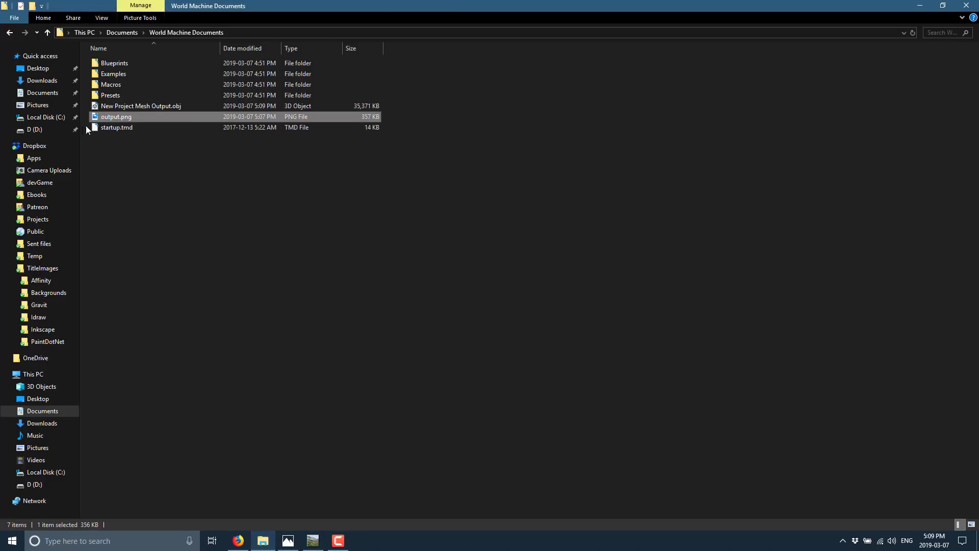
pyautogui.click(128, 108)
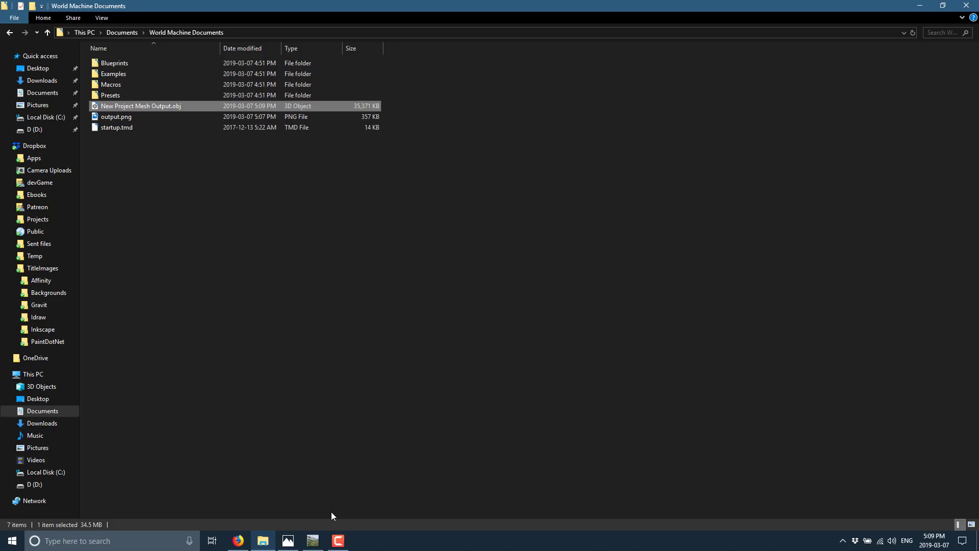
pyautogui.click(312, 541)
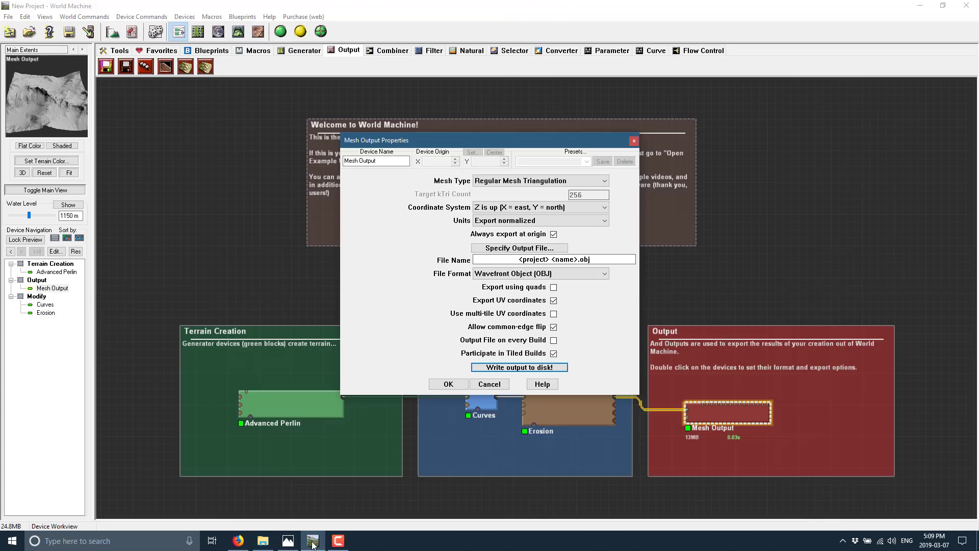
pyautogui.click(487, 383)
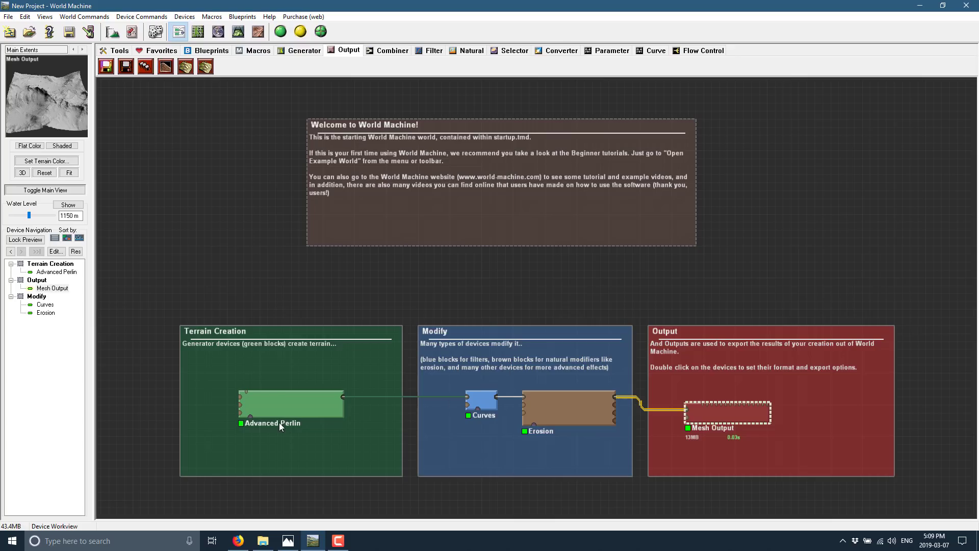
# - Review the Advanced Perlin settings without changes, then shift the Curves and Erosion nodes left
pyautogui.click(274, 396)
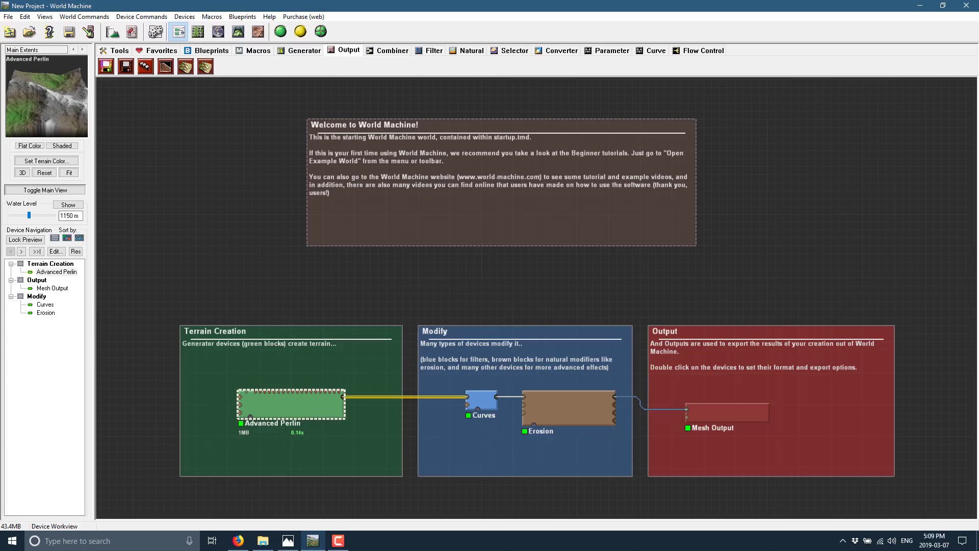
pyautogui.doubleClick(290, 404)
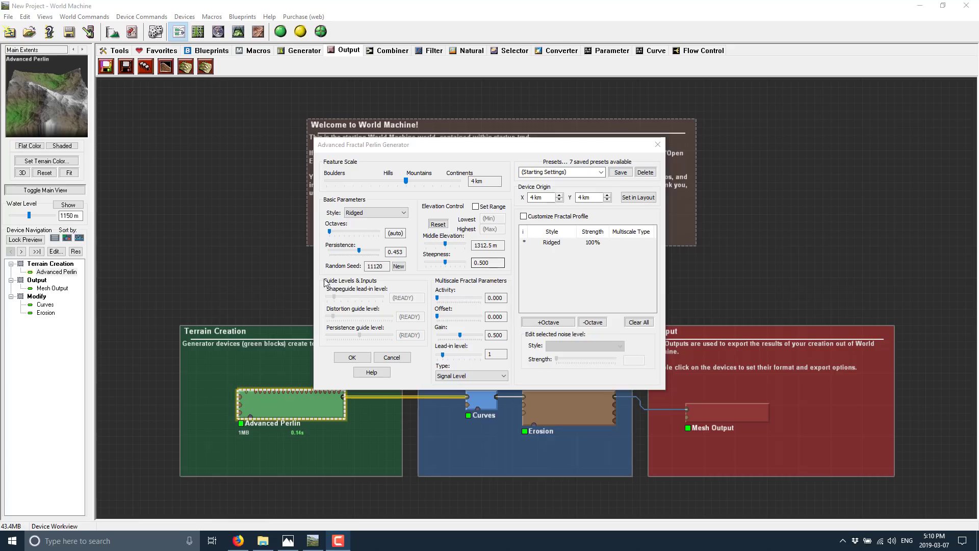
pyautogui.click(658, 145)
pyautogui.moveTo(471, 402); pyautogui.dragTo(438, 401)
pyautogui.moveTo(528, 409); pyautogui.dragTo(508, 406)
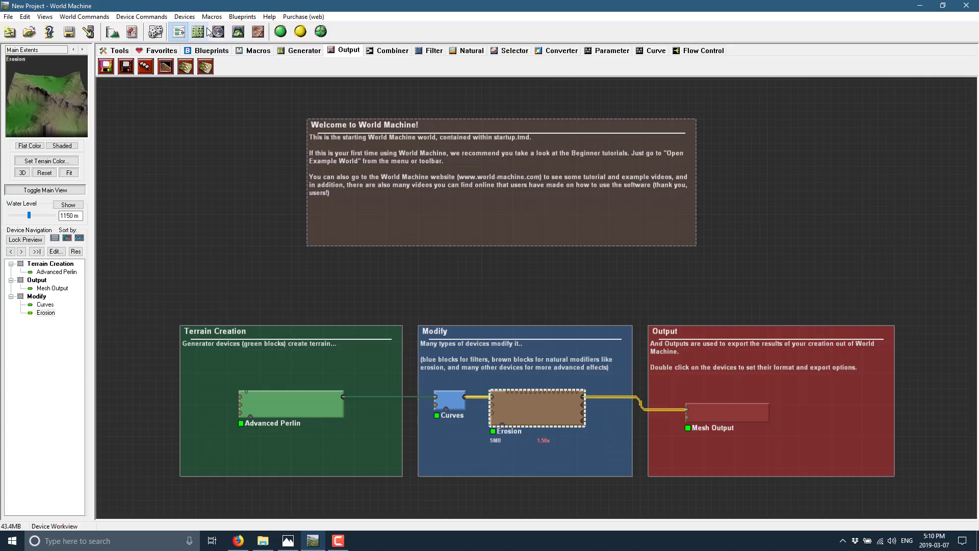
# - Insert a River device from the Natural devices between Erosion and Mesh Output and open its layout
pyautogui.click(294, 49)
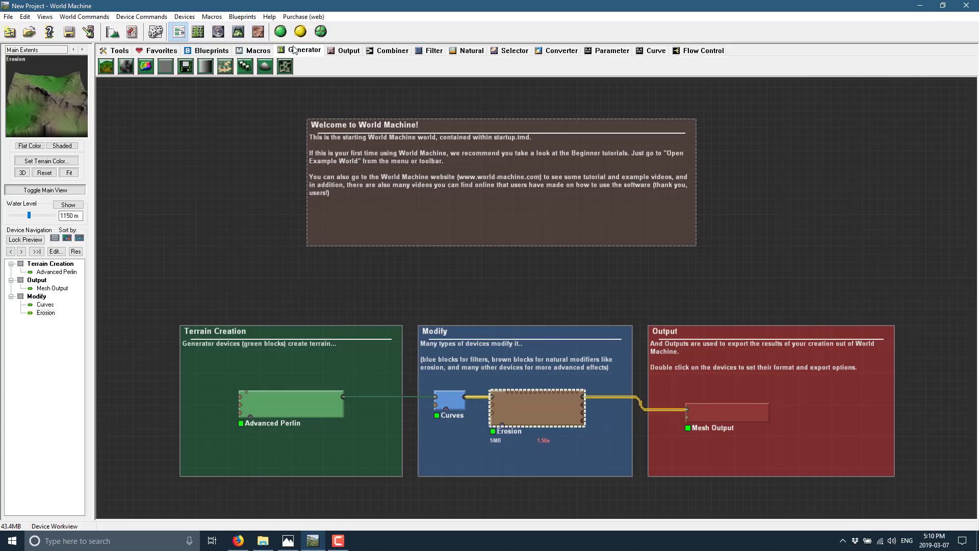
pyautogui.click(467, 50)
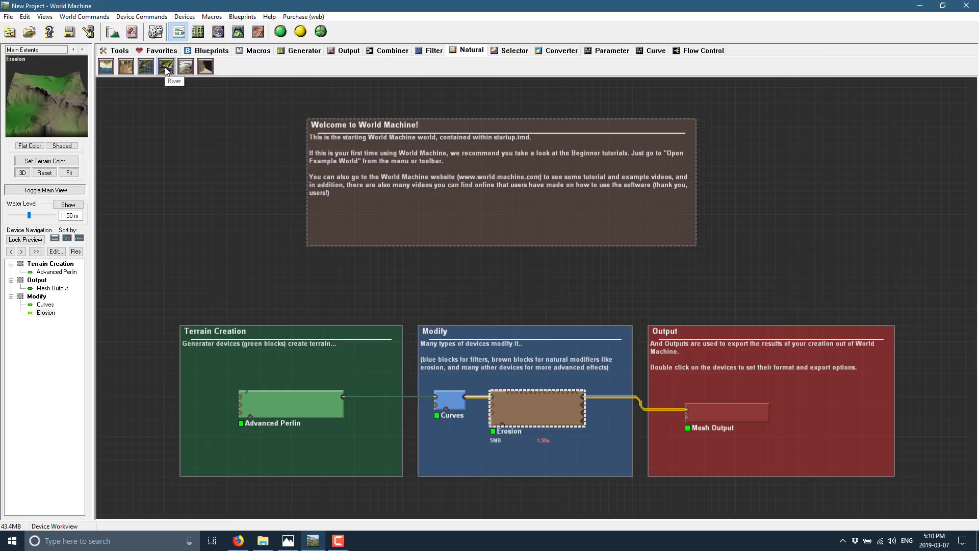
pyautogui.moveTo(166, 67); pyautogui.dragTo(625, 394)
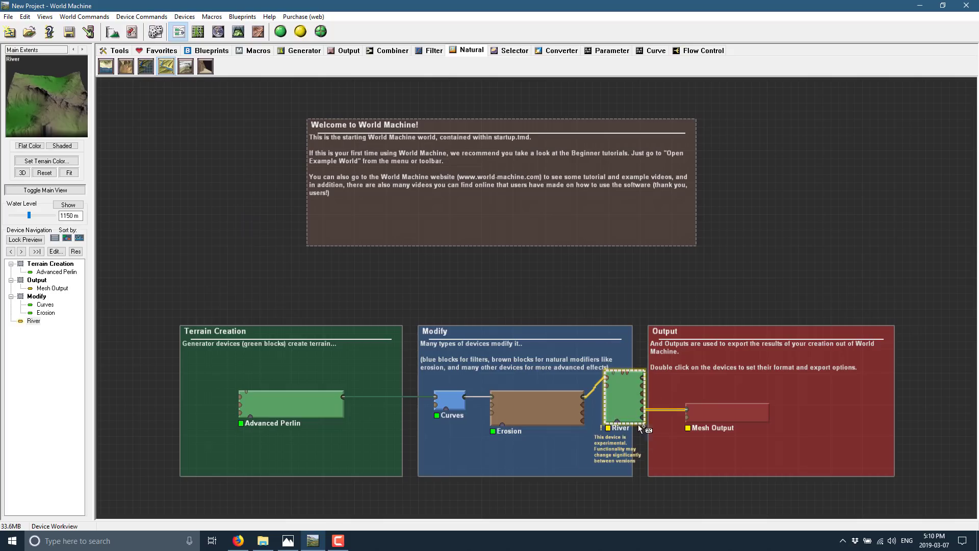
pyautogui.moveTo(639, 428); pyautogui.dragTo(734, 496)
pyautogui.moveTo(623, 397)
pyautogui.mouseDown()
pyautogui.moveTo(100, 99)
pyautogui.moveTo(624, 395)
pyautogui.moveTo(162, 173)
pyautogui.moveTo(638, 393)
pyautogui.mouseUp()
pyautogui.doubleClick(615, 396)
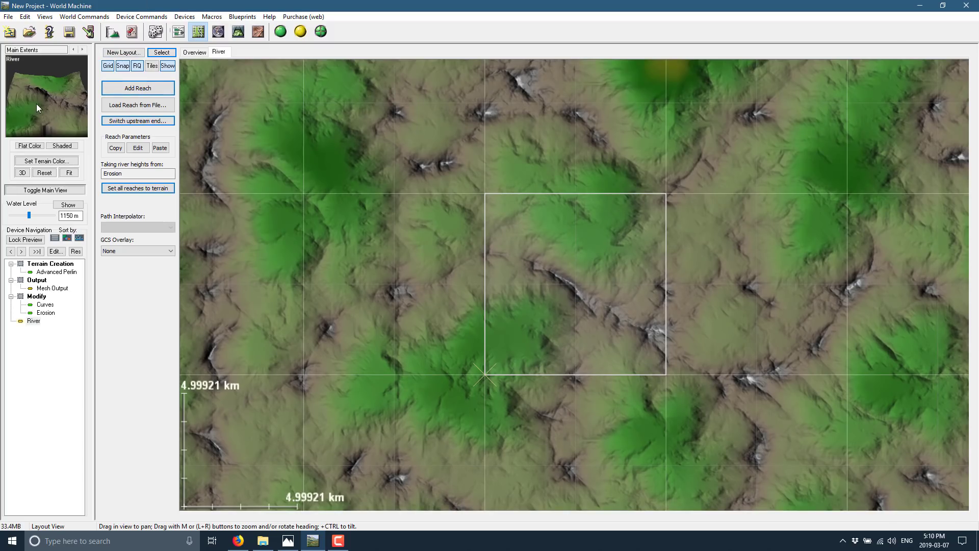
# - Add a river reach running from the top of the map down through the centre, then go back to the device graph
pyautogui.click(138, 88)
pyautogui.doubleClick(603, 466)
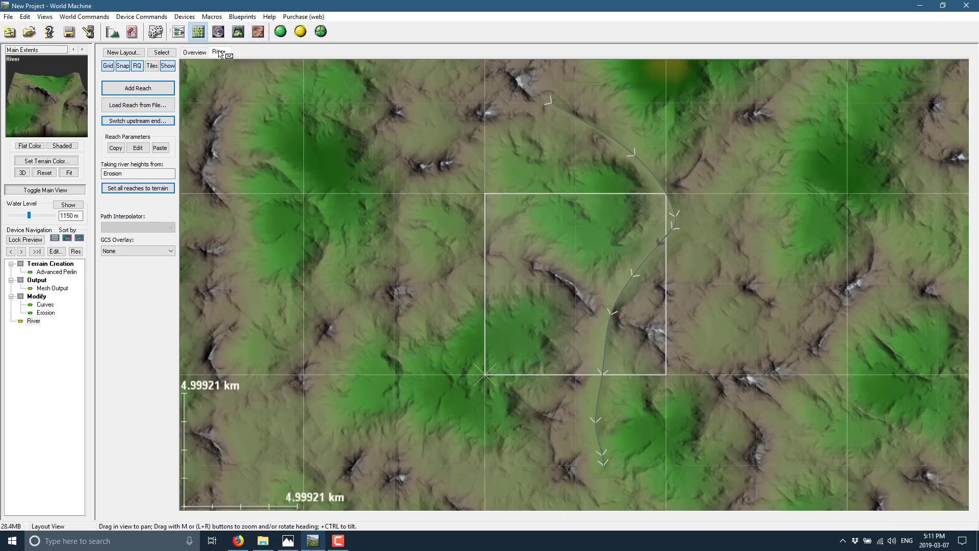
pyautogui.click(178, 31)
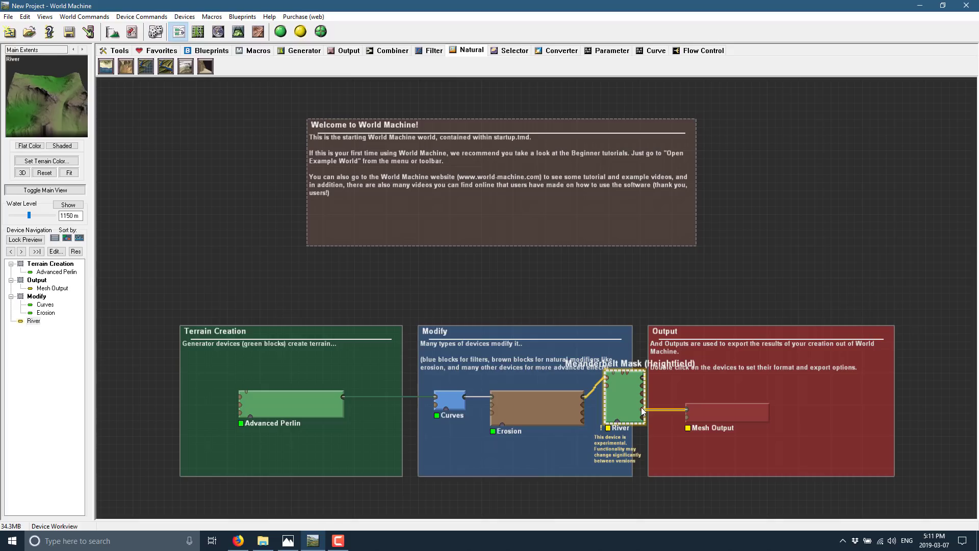
# - Delete the Mesh Output device from the Output group
pyautogui.click(724, 412)
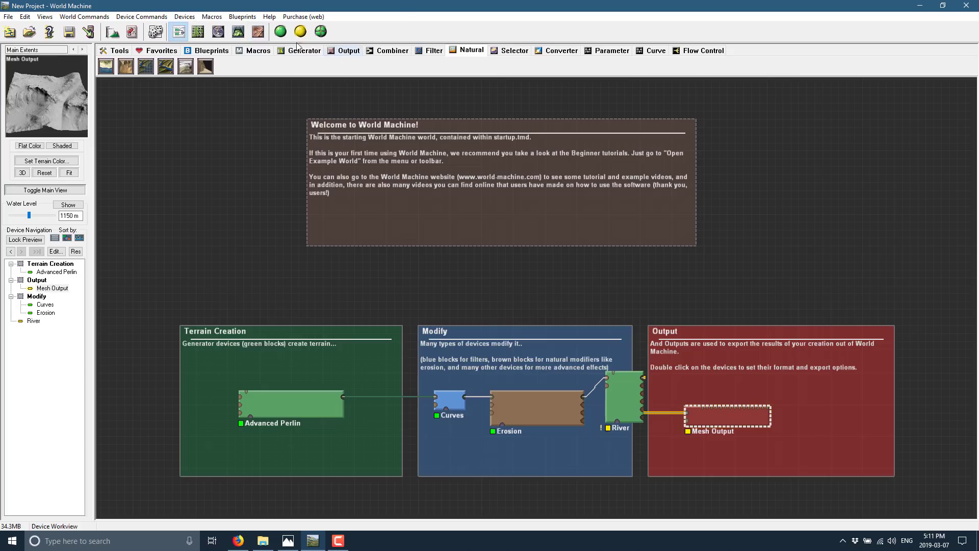
pyautogui.click(184, 16)
pyautogui.moveTo(206, 44)
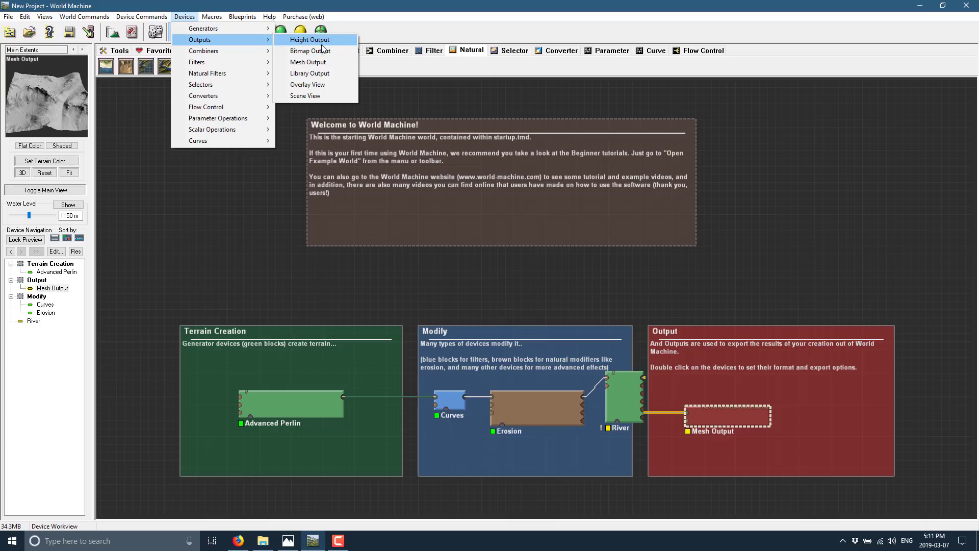
pyautogui.click(345, 334)
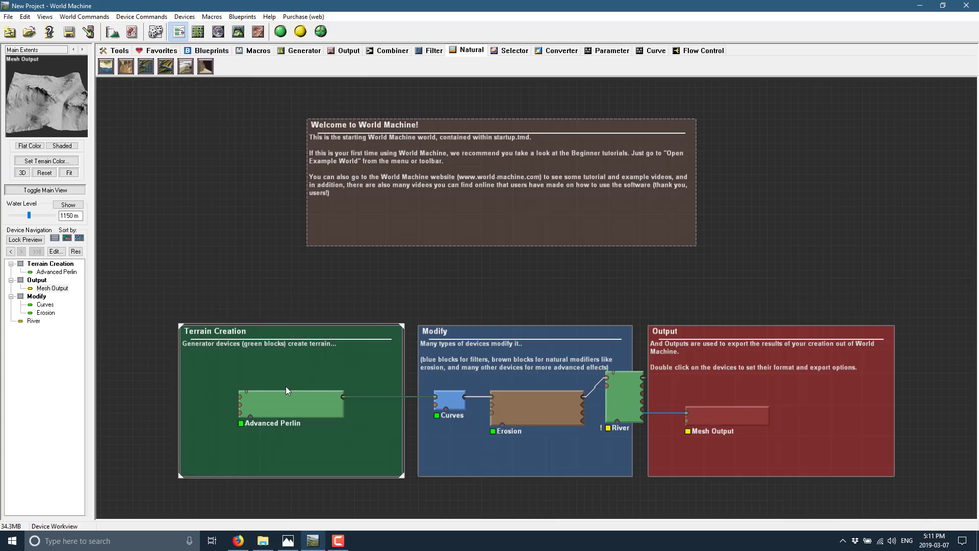
pyautogui.click(287, 399)
pyautogui.click(287, 399)
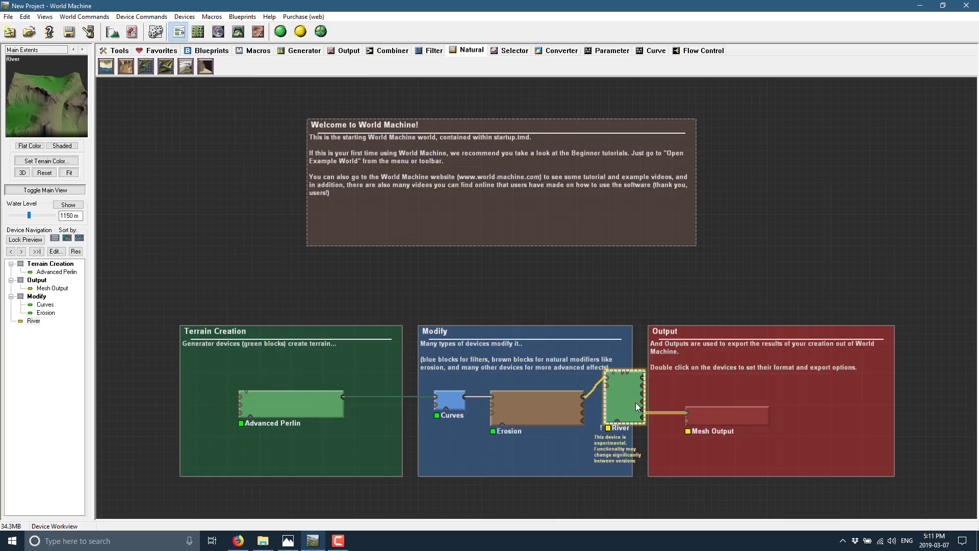
pyautogui.click(716, 417)
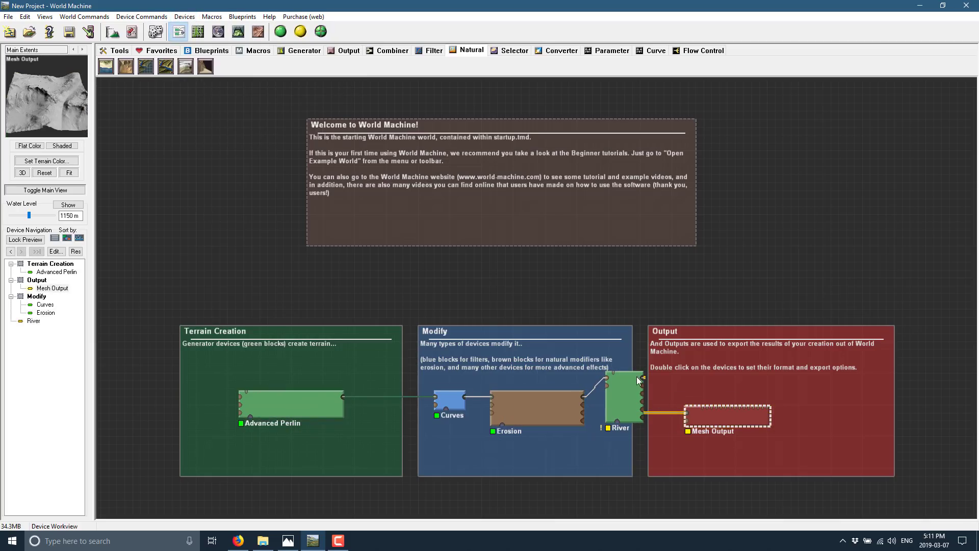
pyautogui.press('Delete')
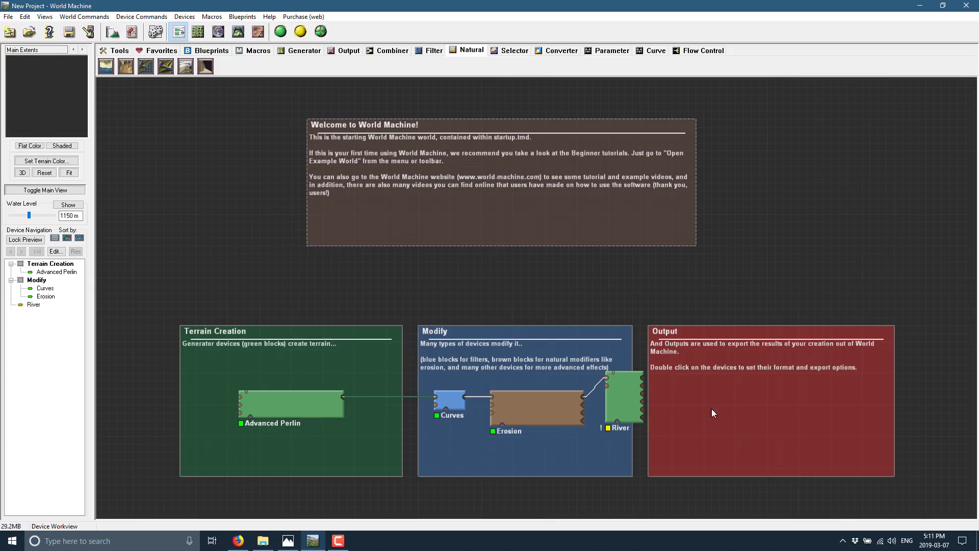
# - Add a Height Output device to the Output group and wire River's output into it
pyautogui.click(188, 18)
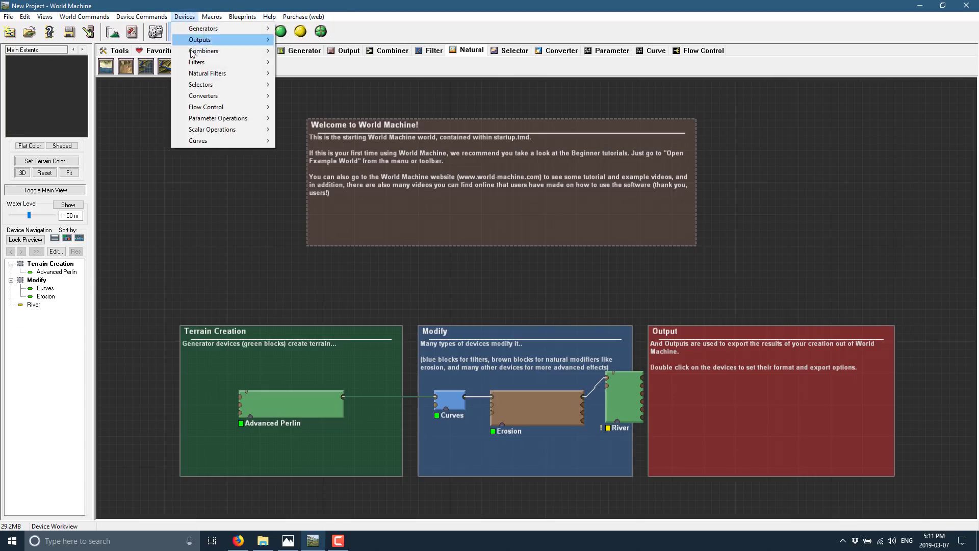
pyautogui.moveTo(224, 40)
pyautogui.click(295, 40)
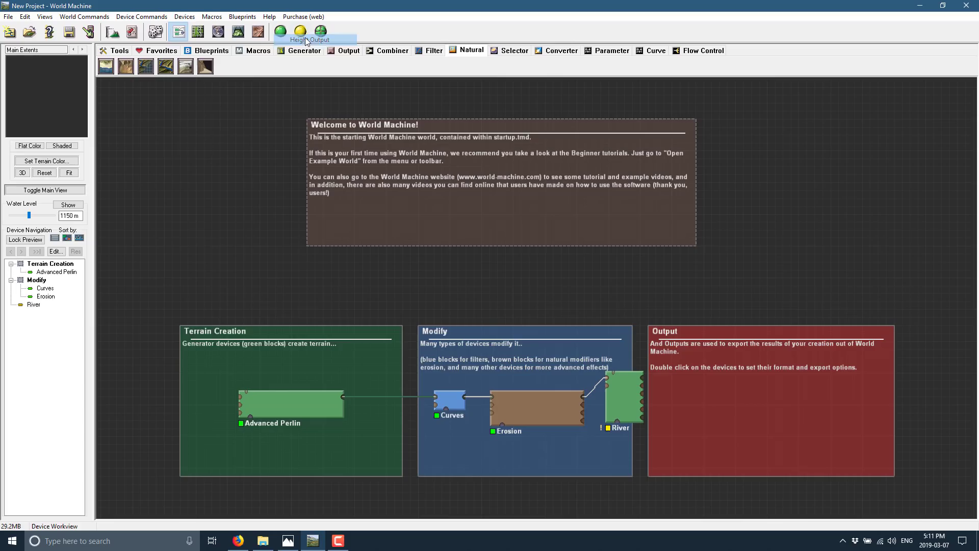
pyautogui.click(727, 387)
pyautogui.moveTo(641, 378); pyautogui.dragTo(714, 402)
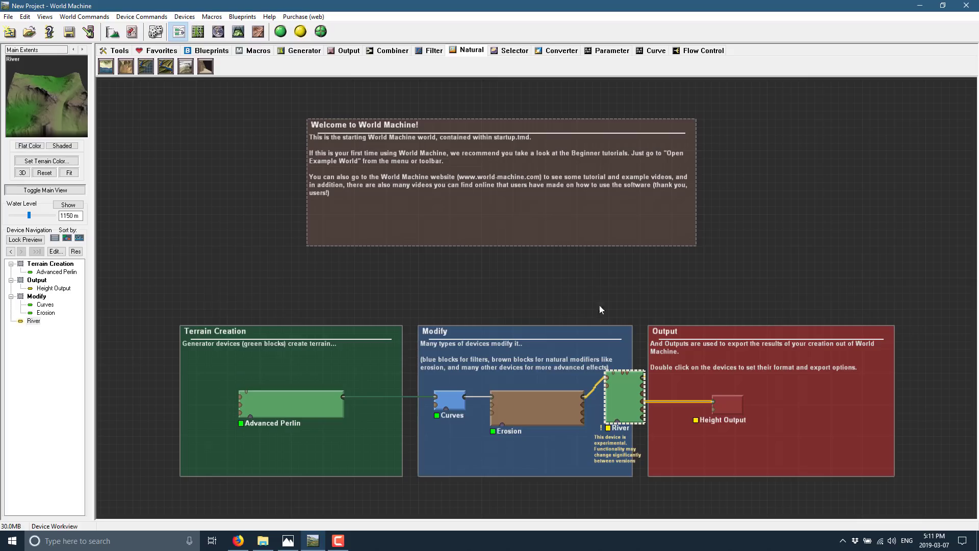
pyautogui.click(732, 400)
pyautogui.click(730, 409)
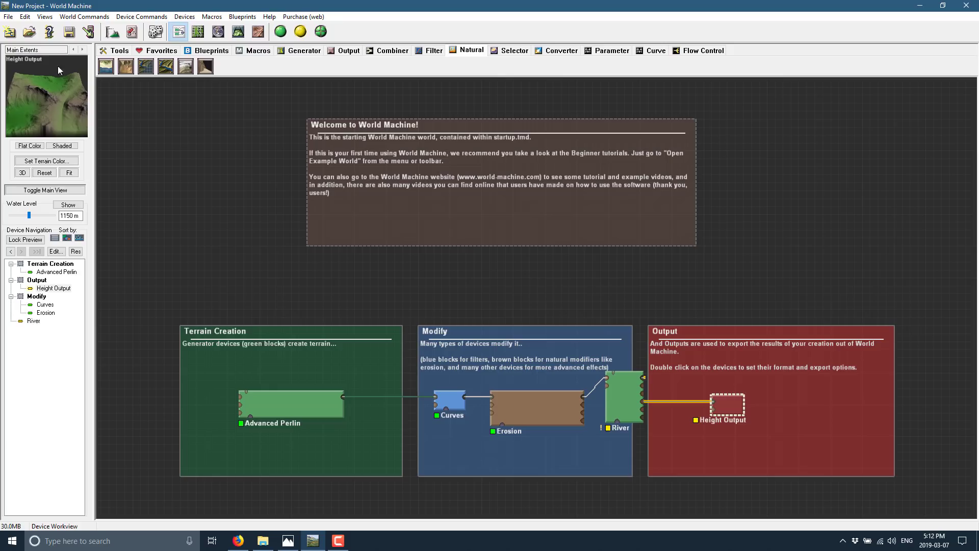
# - Fly forward across the river terrain in Explorer View, tilting the camera down and back up
pyautogui.click(198, 33)
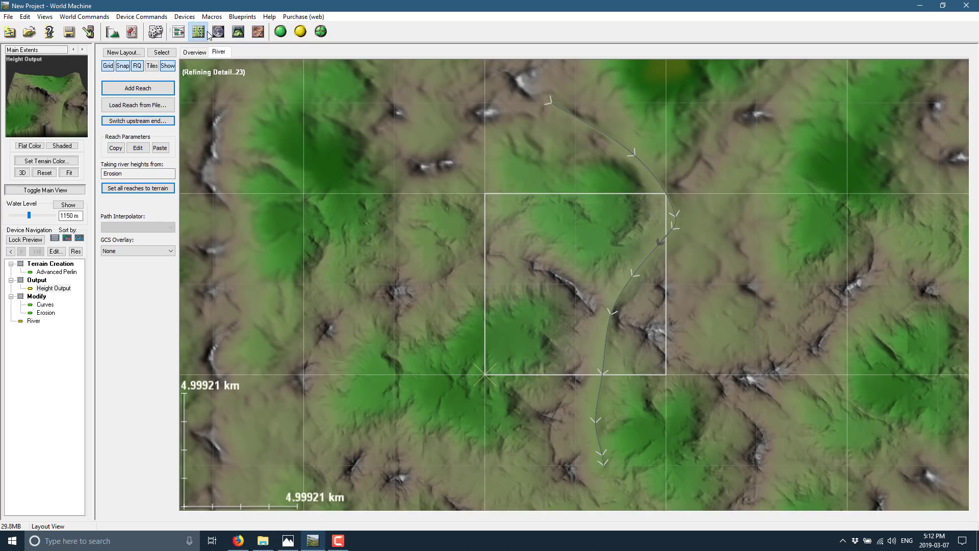
pyautogui.click(218, 32)
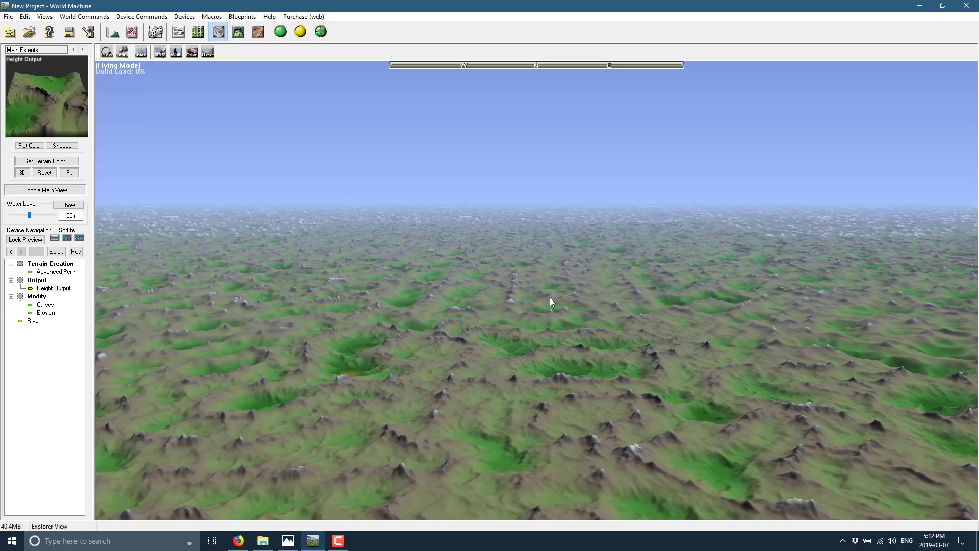
pyautogui.press('w')
pyautogui.press('w')
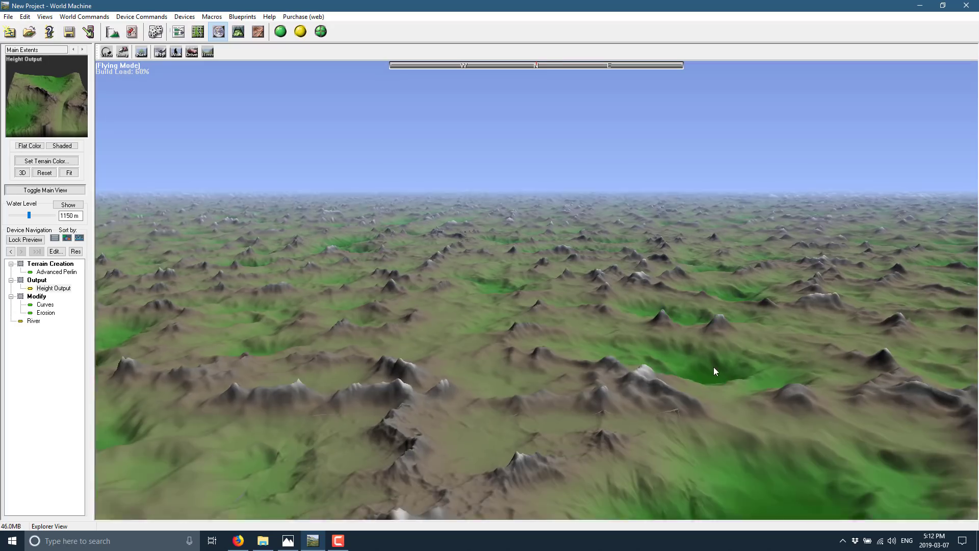
pyautogui.press('w')
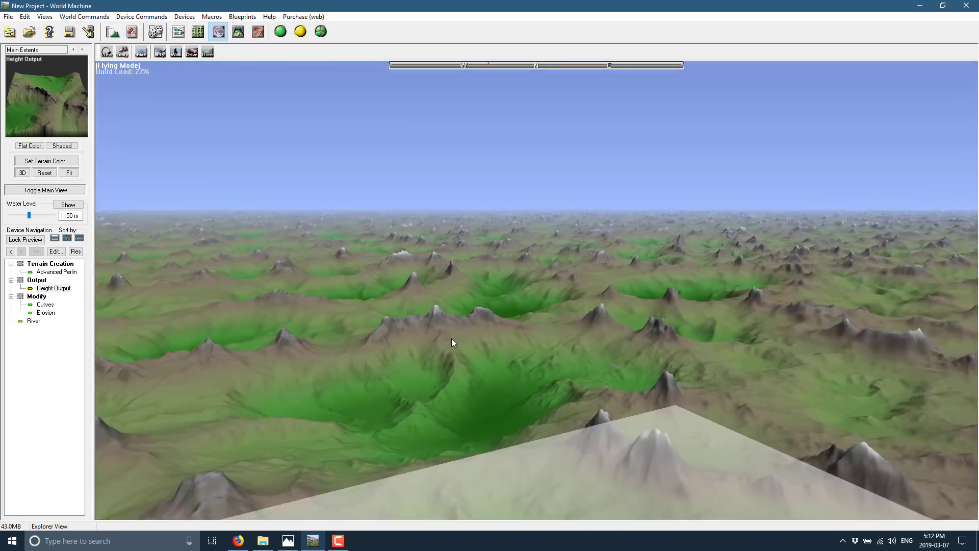
pyautogui.press('w')
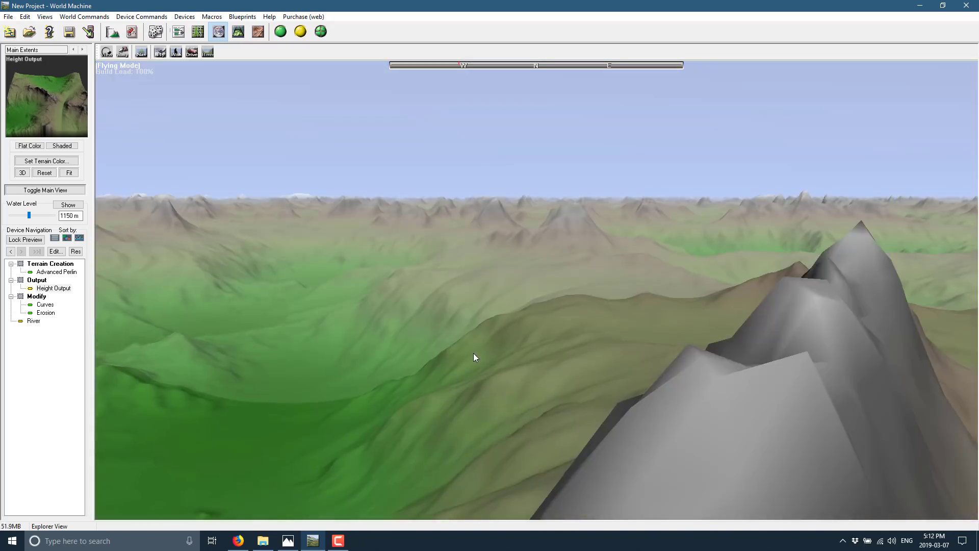
pyautogui.press('w')
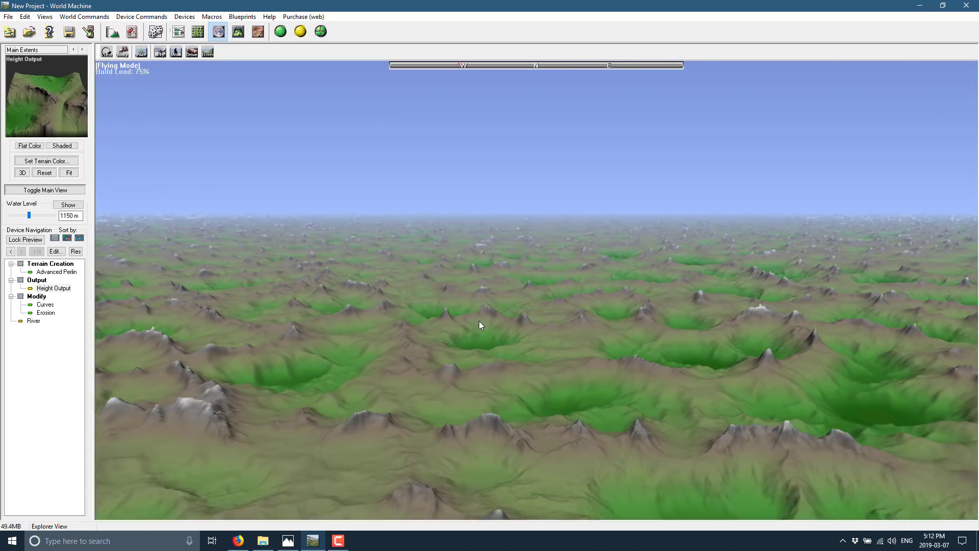
pyautogui.press('w')
pyautogui.moveTo(546, 315); pyautogui.dragTo(673, 324)
pyautogui.press('w')
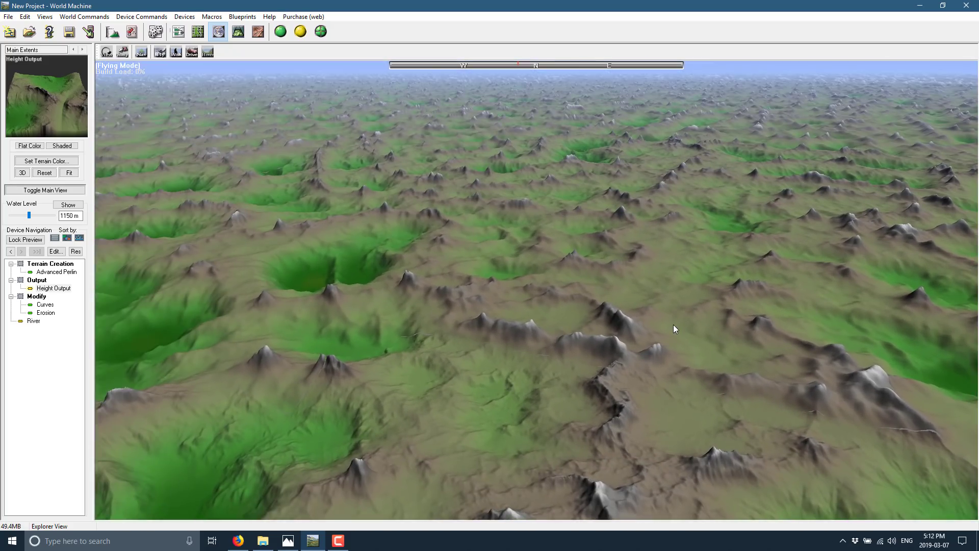
pyautogui.moveTo(717, 240)
pyautogui.mouseDown()
pyautogui.moveTo(686, 252)
pyautogui.moveTo(694, 185)
pyautogui.moveTo(658, 250)
pyautogui.moveTo(721, 240)
pyautogui.moveTo(408, 234)
pyautogui.moveTo(234, 298)
pyautogui.moveTo(124, 270)
pyautogui.moveTo(170, 235)
pyautogui.mouseUp()
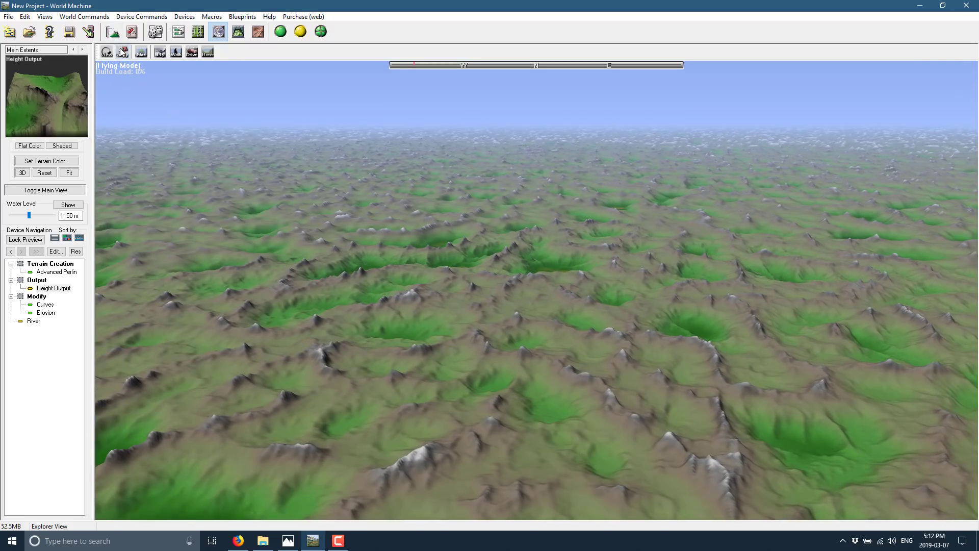
pyautogui.click(218, 33)
# - Enter Explorer View and jump the camera to the 4 km coordinates
pyautogui.click(238, 31)
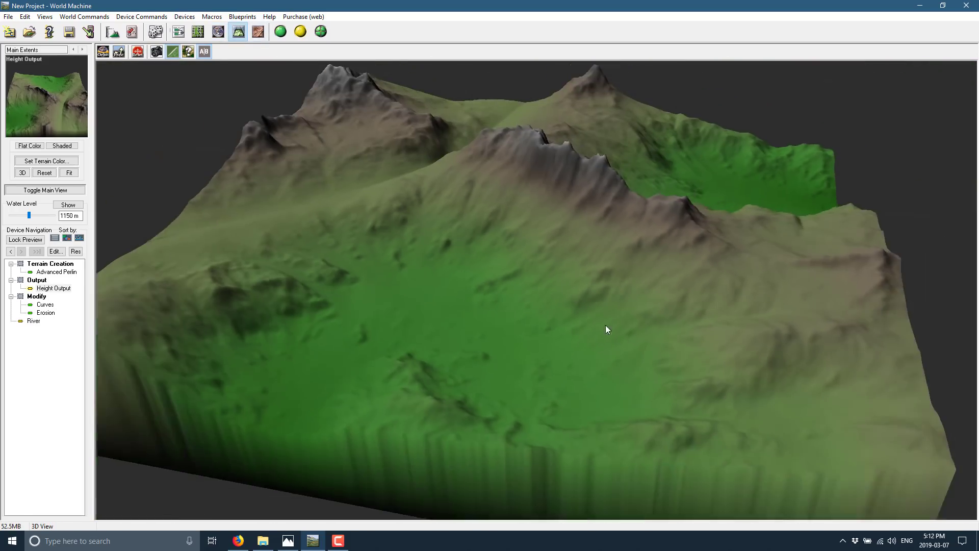
pyautogui.scroll(5, 606, 329)
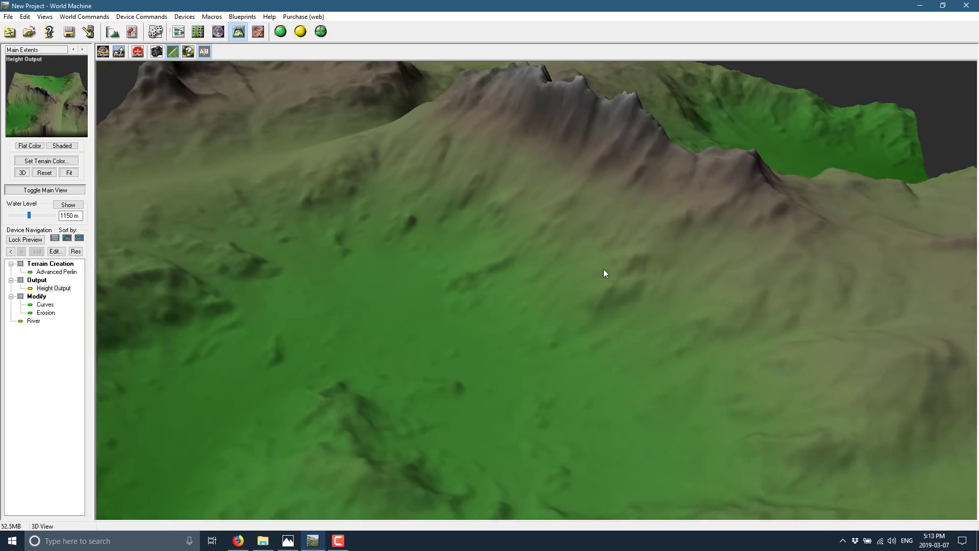
pyautogui.scroll(-2, 604, 269)
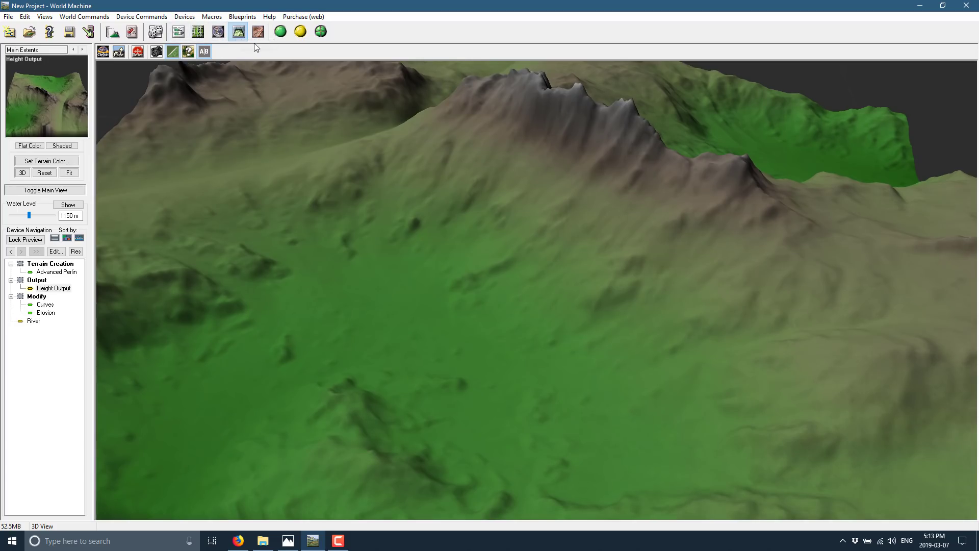
pyautogui.click(218, 31)
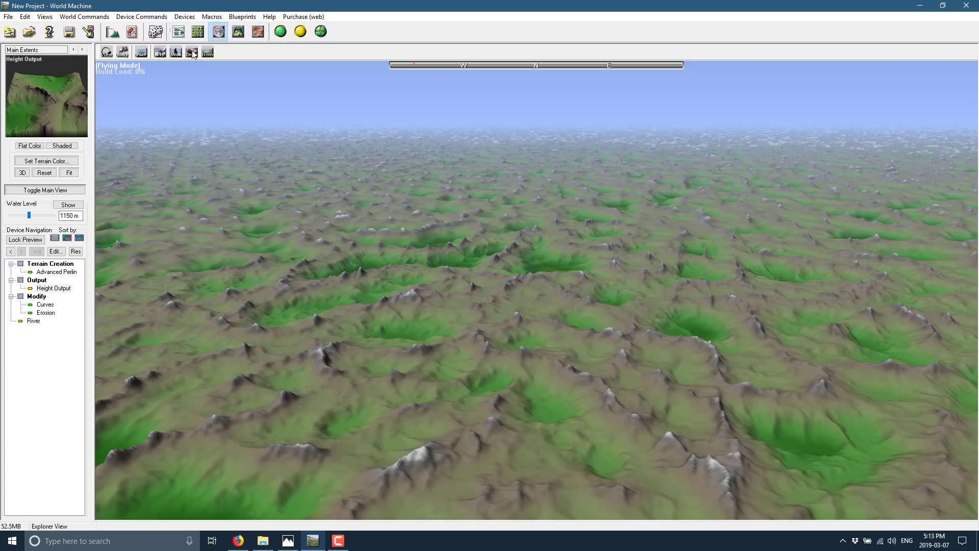
pyautogui.click(124, 50)
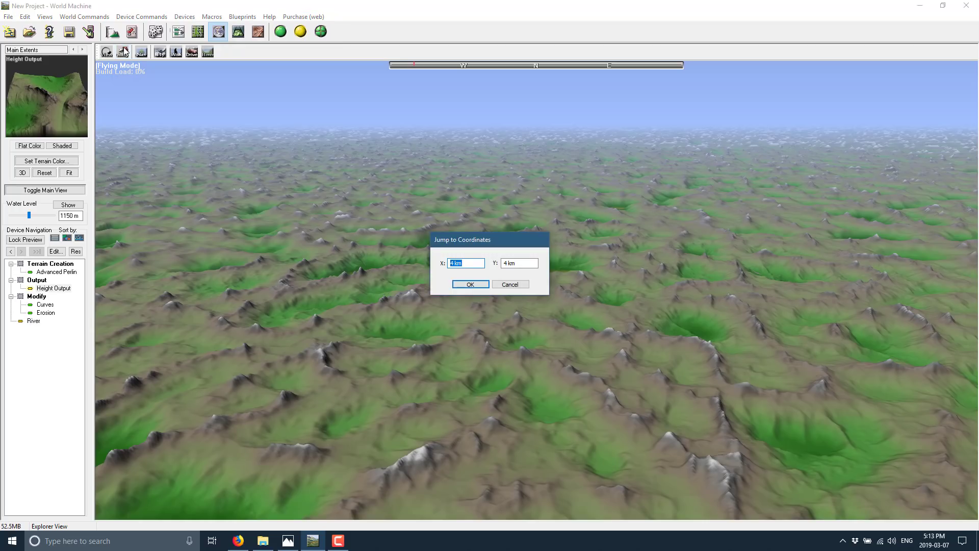
pyautogui.click(459, 284)
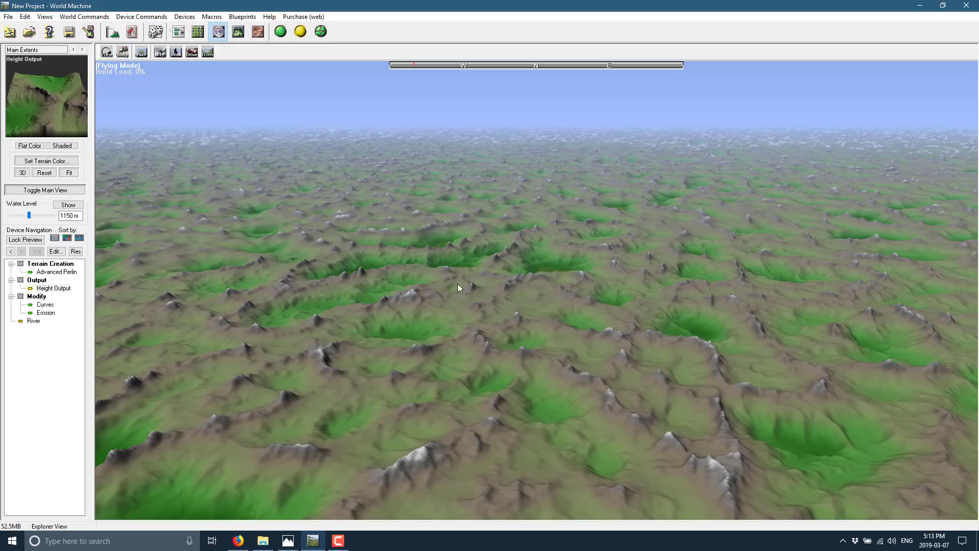
# - Switch the explorer camera to Walking Mode, then Hovercraft Mode, and look around
pyautogui.click(191, 54)
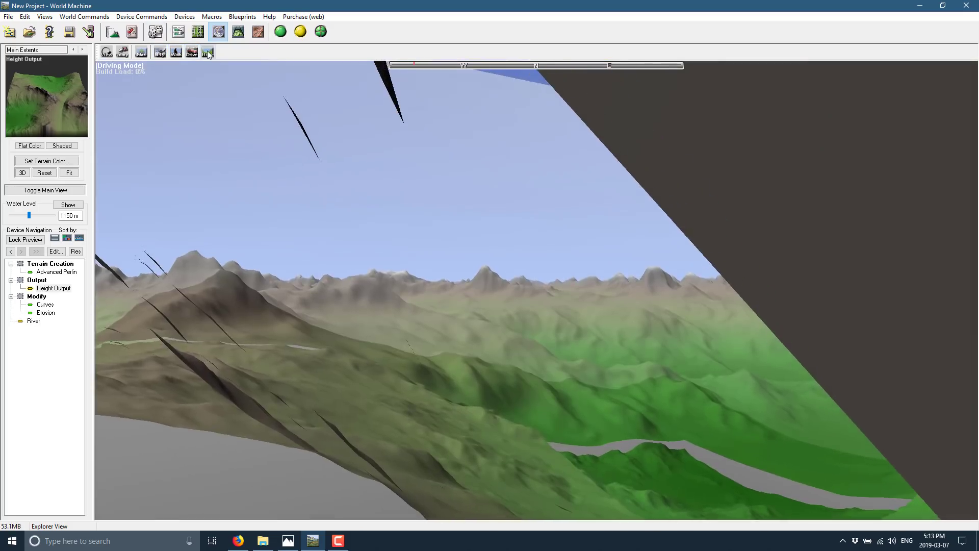
pyautogui.click(207, 53)
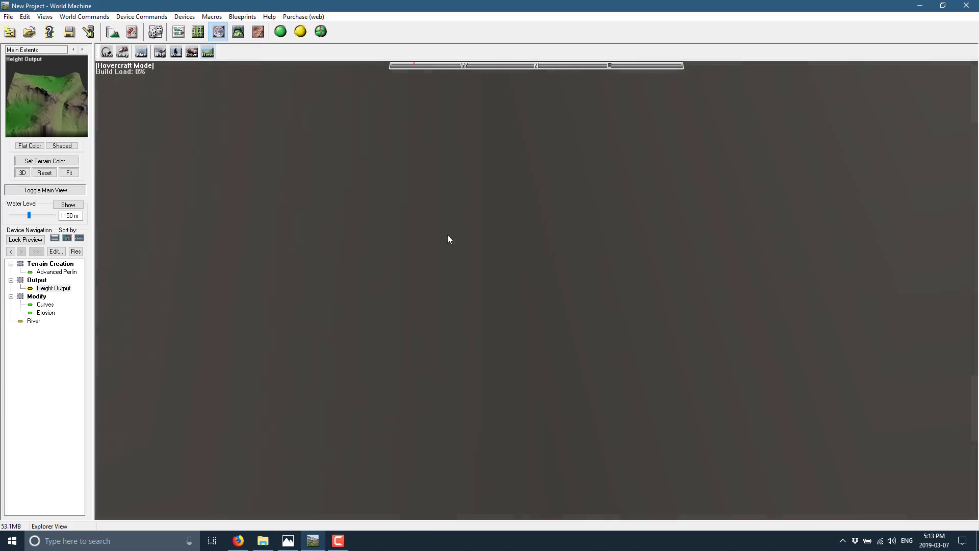
pyautogui.moveTo(448, 239); pyautogui.dragTo(561, 275)
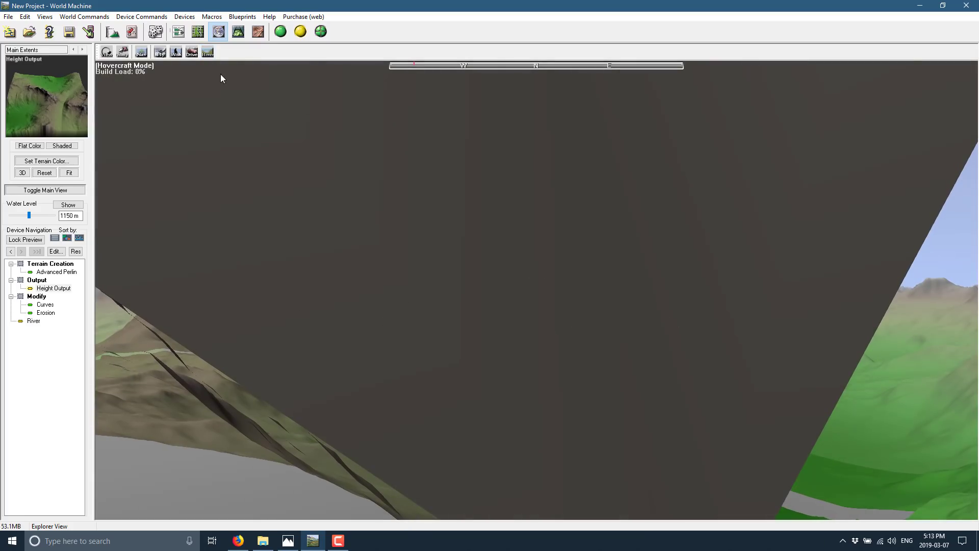
# - Zoom and orbit the terrain in 3D View, then show the water plane at 1150 m
pyautogui.click(239, 34)
pyautogui.scroll(-5, 703, 247)
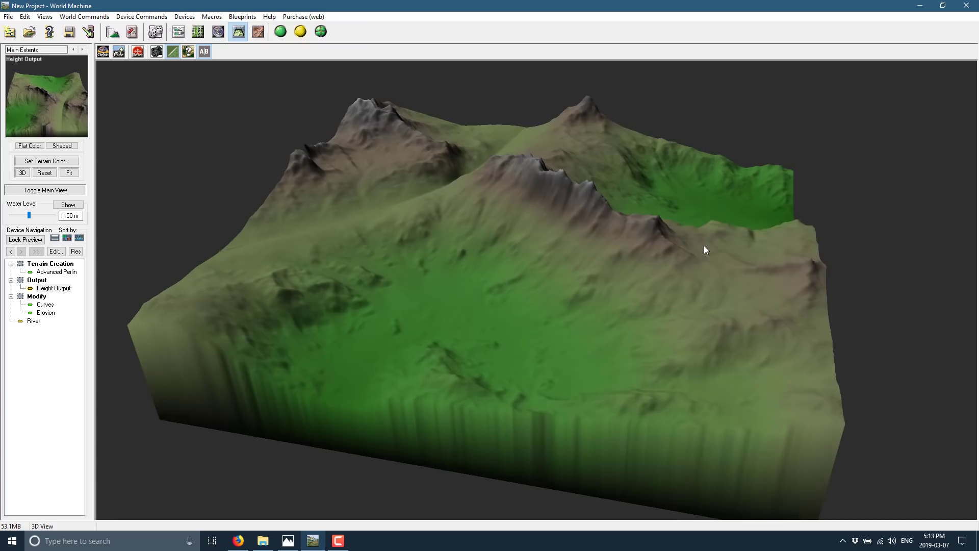
pyautogui.scroll(3, 741, 258)
pyautogui.scroll(3, 743, 258)
pyautogui.scroll(-4, 754, 253)
pyautogui.scroll(6, 726, 253)
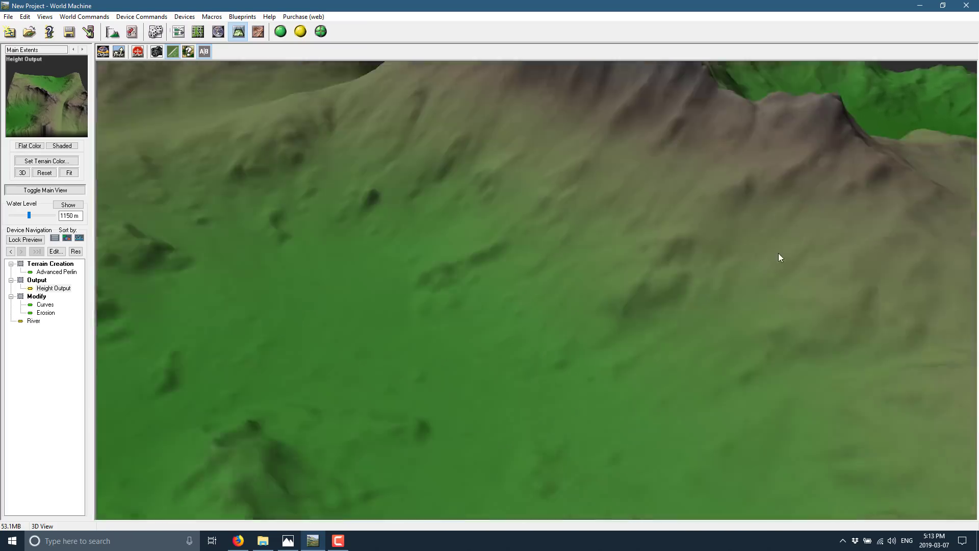
pyautogui.scroll(-5, 740, 250)
pyautogui.moveTo(726, 251); pyautogui.dragTo(541, 292)
pyautogui.scroll(-3, 330, 343)
pyautogui.scroll(6, 424, 300)
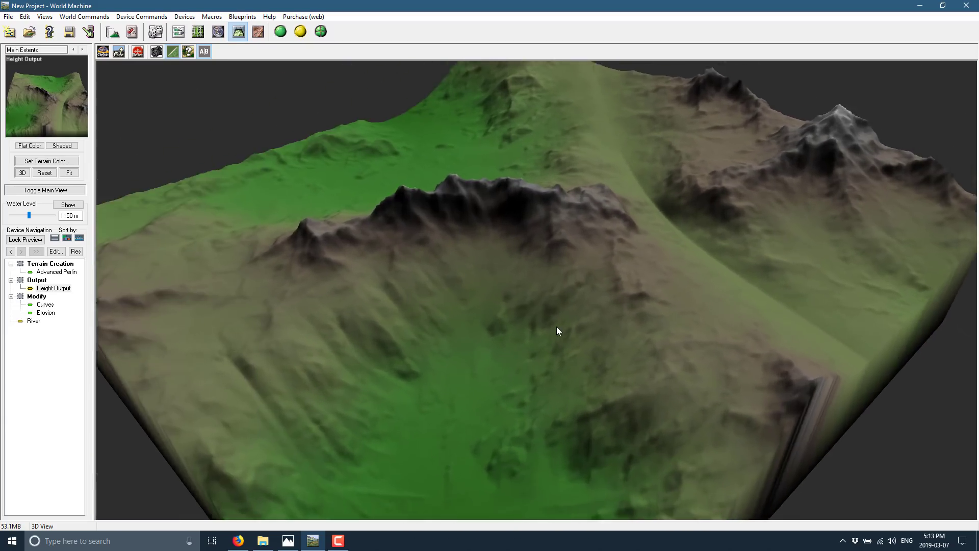
pyautogui.scroll(-3, 556, 327)
pyautogui.scroll(8, 549, 323)
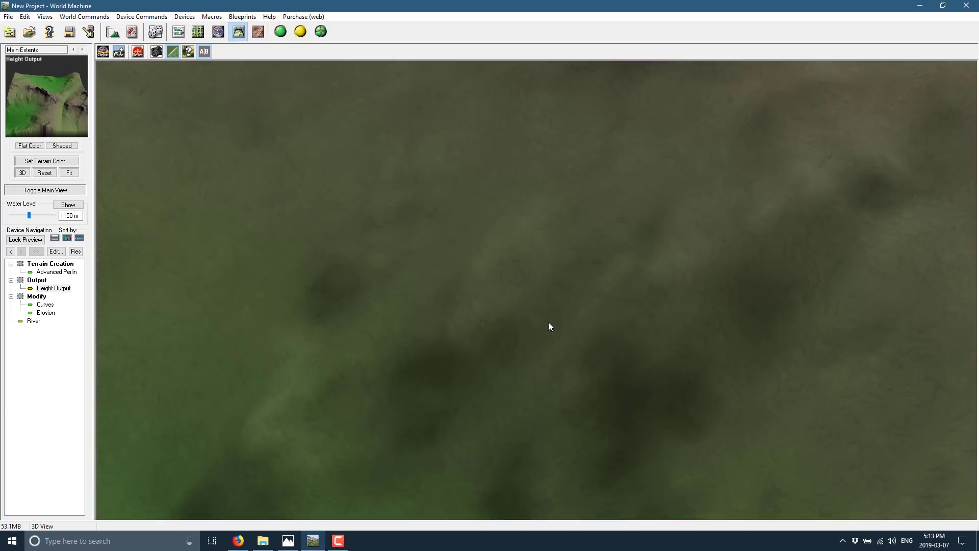
pyautogui.scroll(-4, 548, 322)
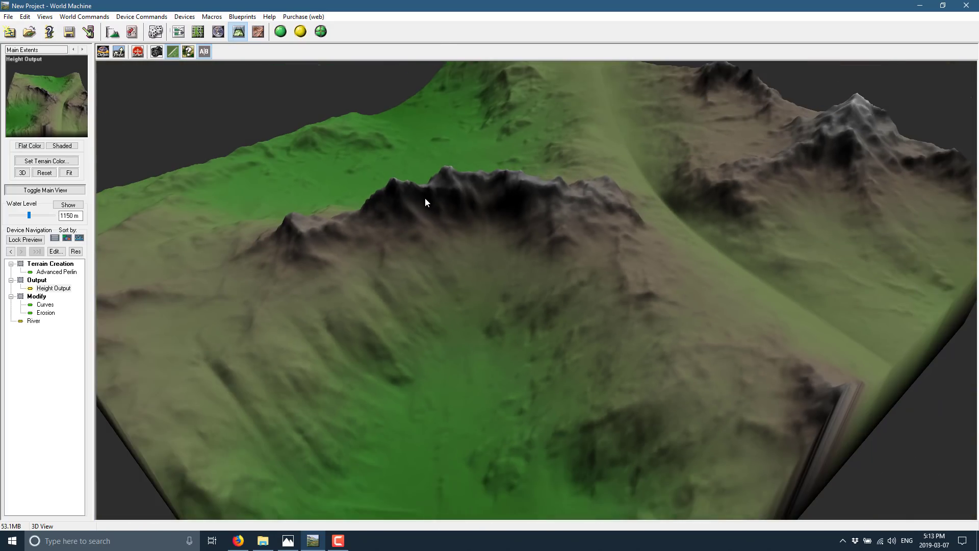
pyautogui.scroll(-1, 753, 252)
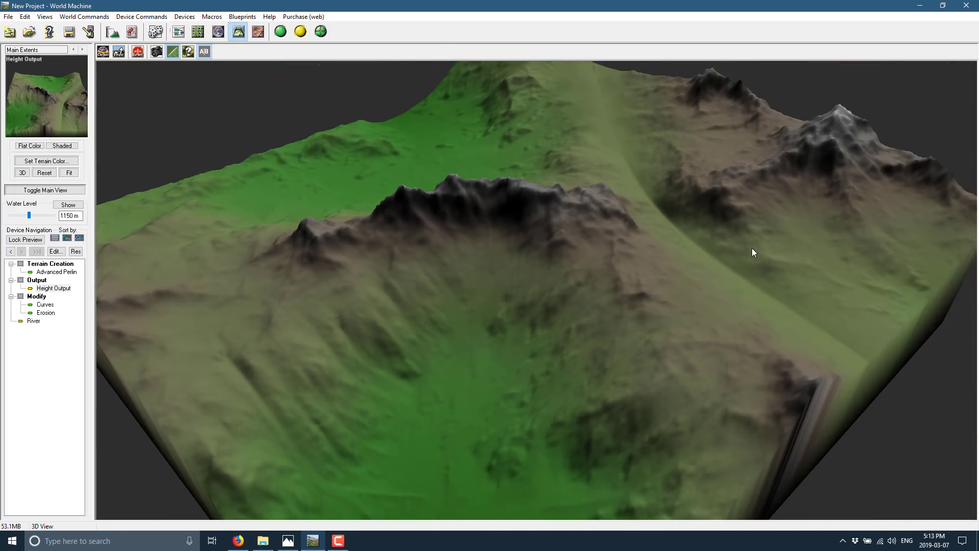
pyautogui.click(66, 205)
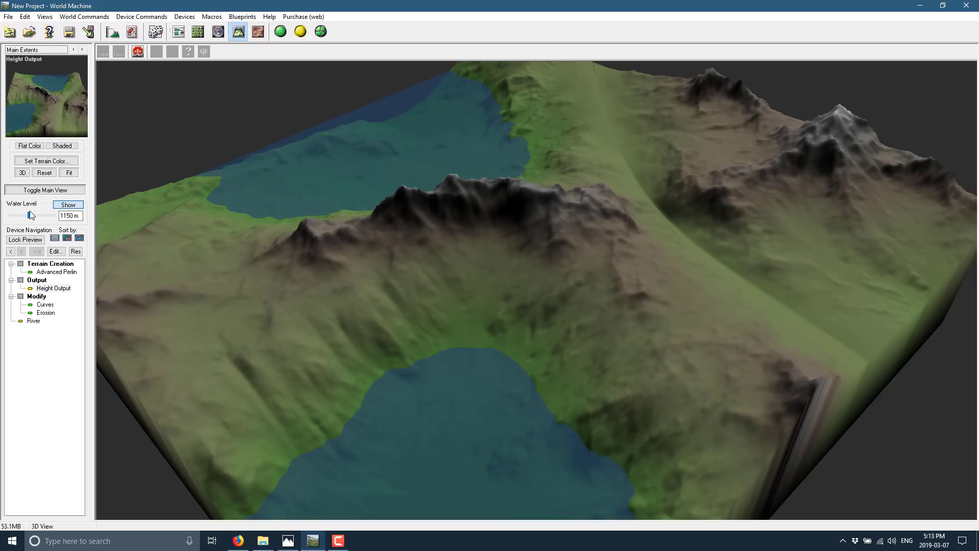
# - Drag the Water Level slider up to roughly 1363.77 m
pyautogui.moveTo(29, 212); pyautogui.dragTo(33, 215)
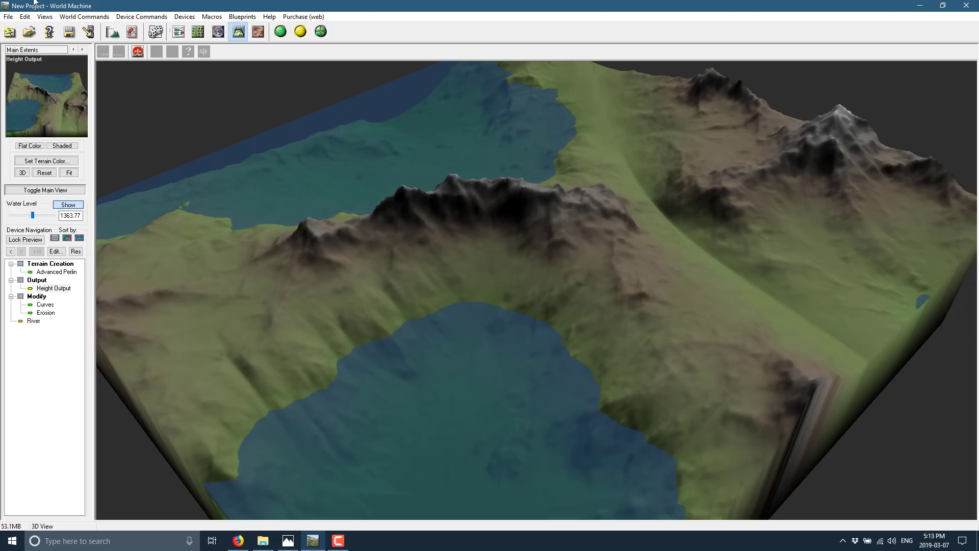
pyautogui.click(14, 18)
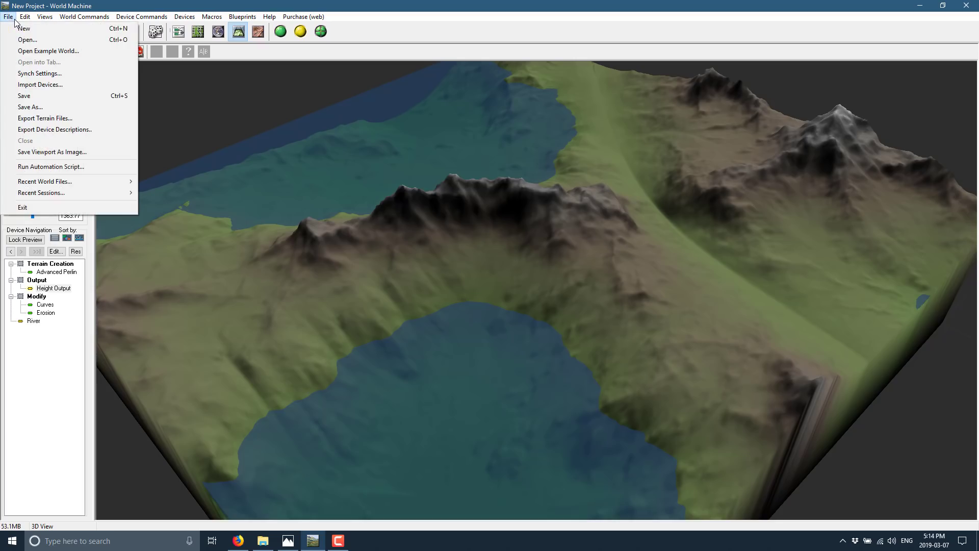
# - Open the Tutorial 1 example world and dismiss its project notes
pyautogui.click(46, 51)
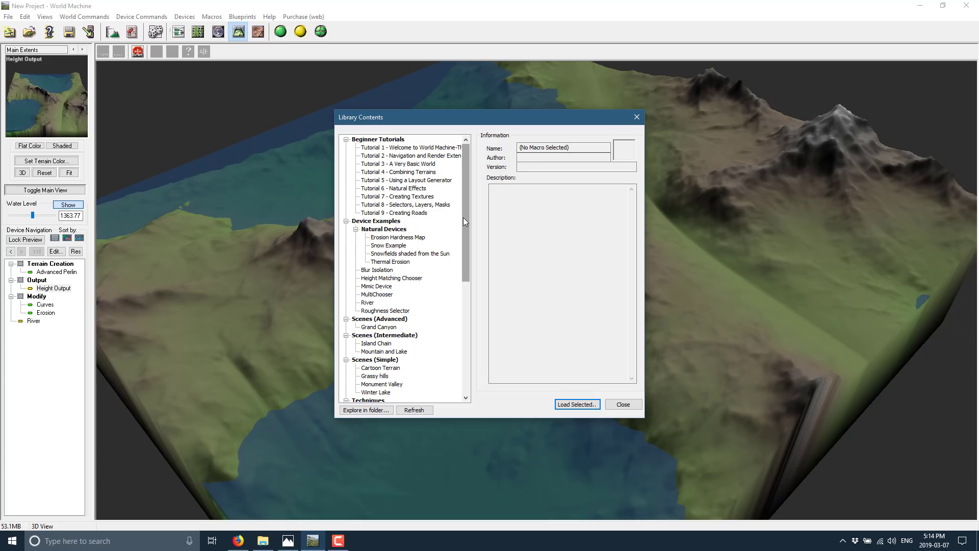
pyautogui.doubleClick(396, 146)
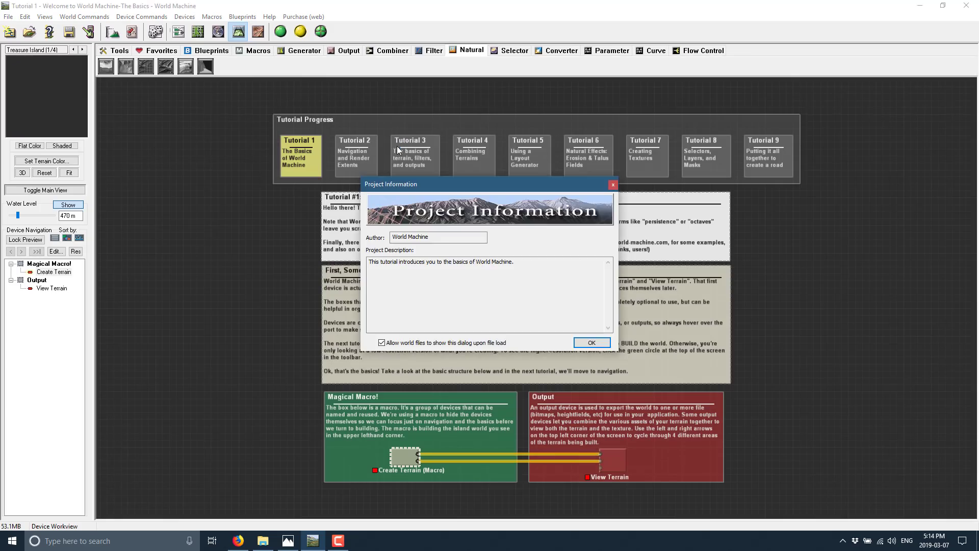
pyautogui.click(592, 342)
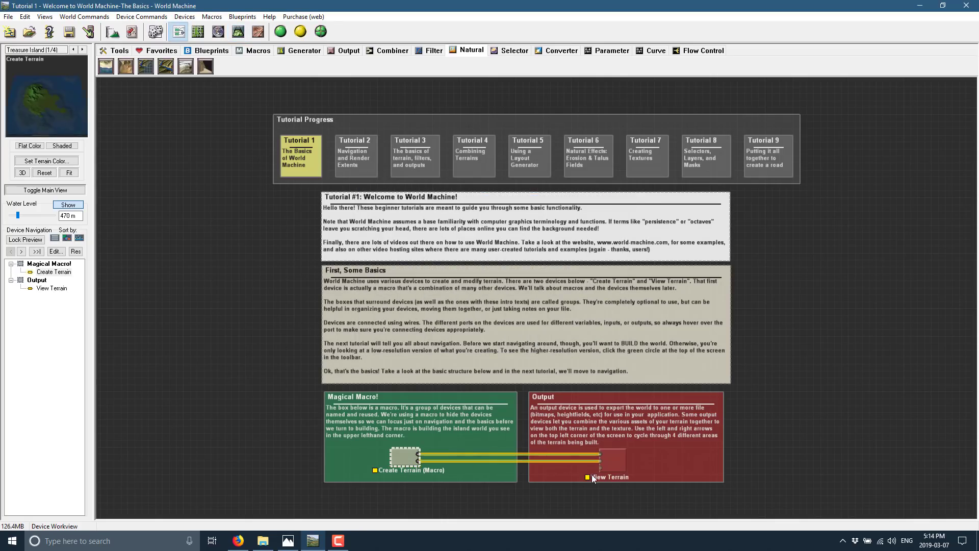
# - Wire the Create Terrain macro's output into the View Terrain device
pyautogui.click(613, 460)
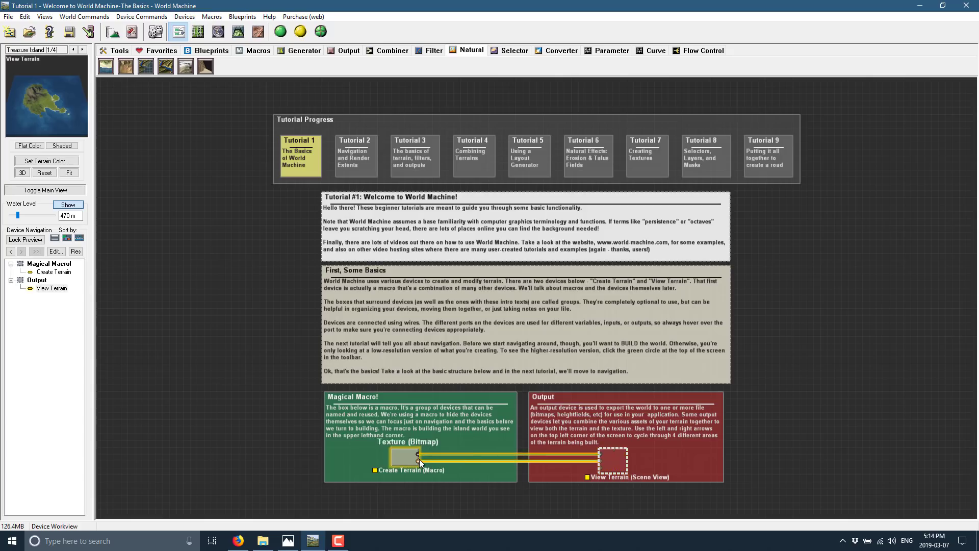
pyautogui.moveTo(419, 459); pyautogui.dragTo(617, 453)
pyautogui.rightClick(573, 399)
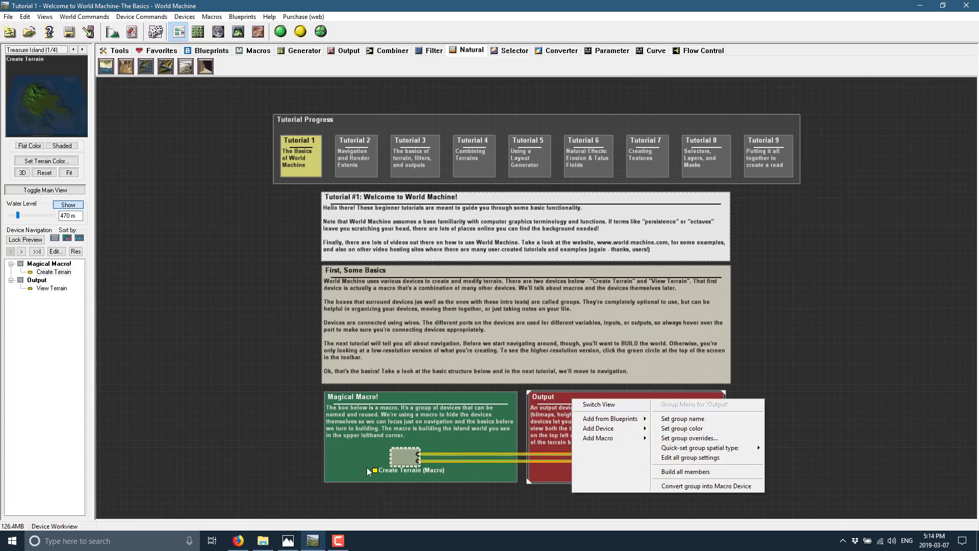
pyautogui.click(684, 336)
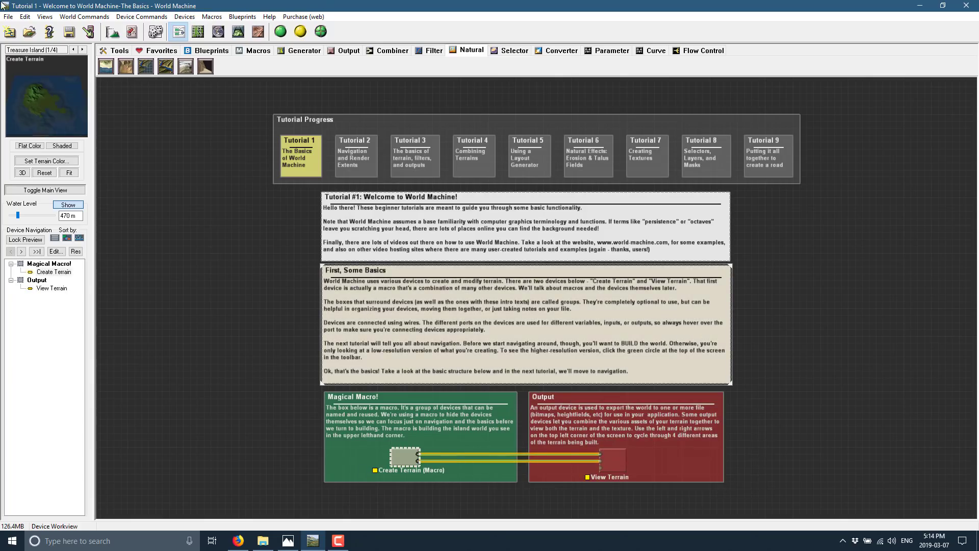
# - Open the Example World library and scroll through the Library Contents list
pyautogui.click(9, 17)
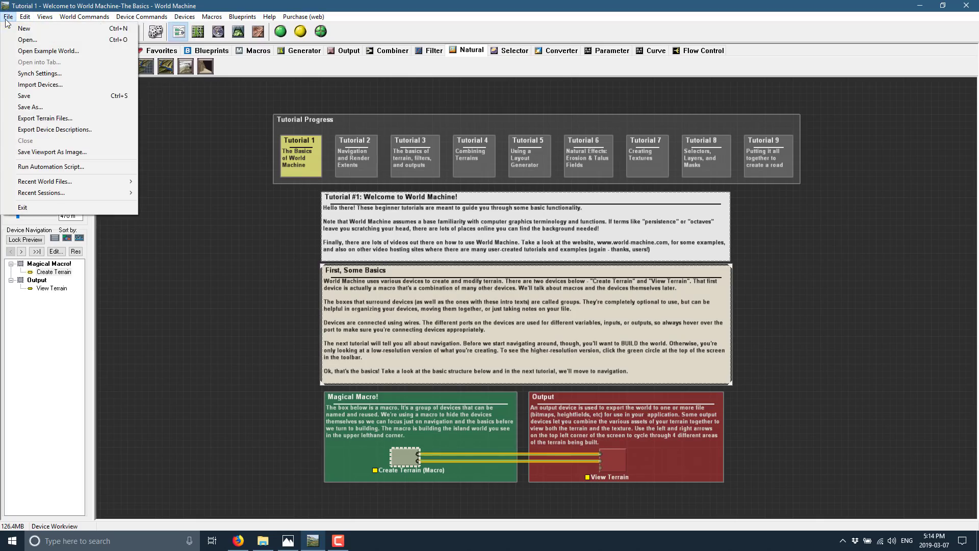
pyautogui.click(23, 51)
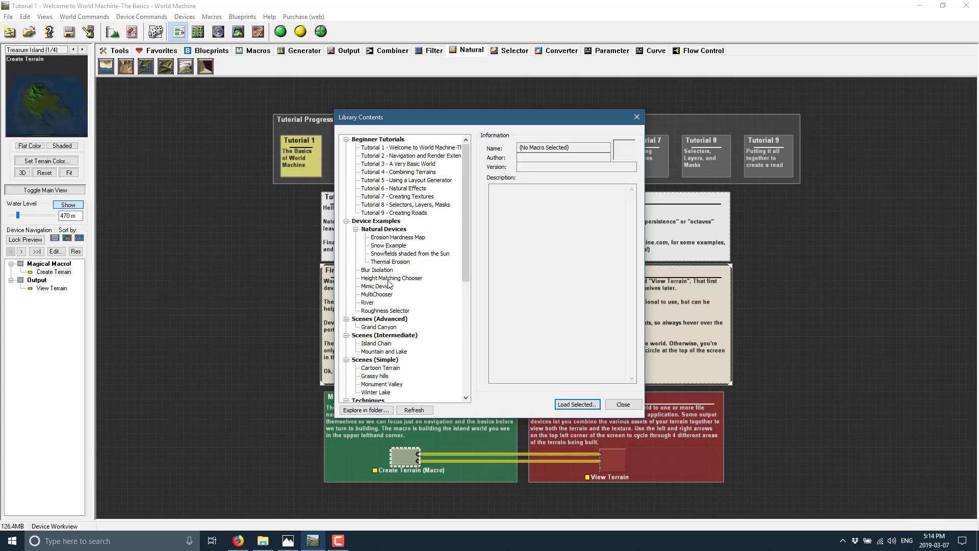
pyautogui.scroll(-2, 392, 280)
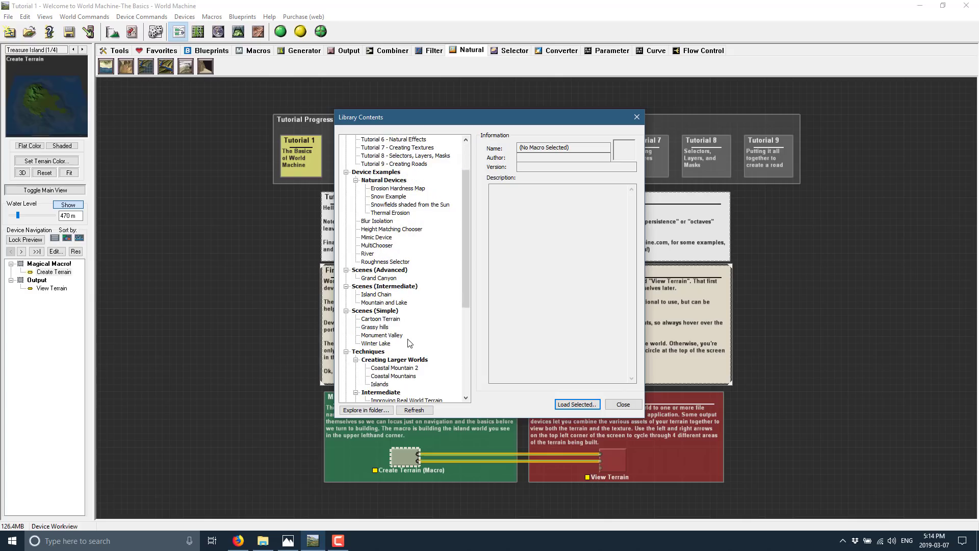
pyautogui.scroll(-7, 408, 343)
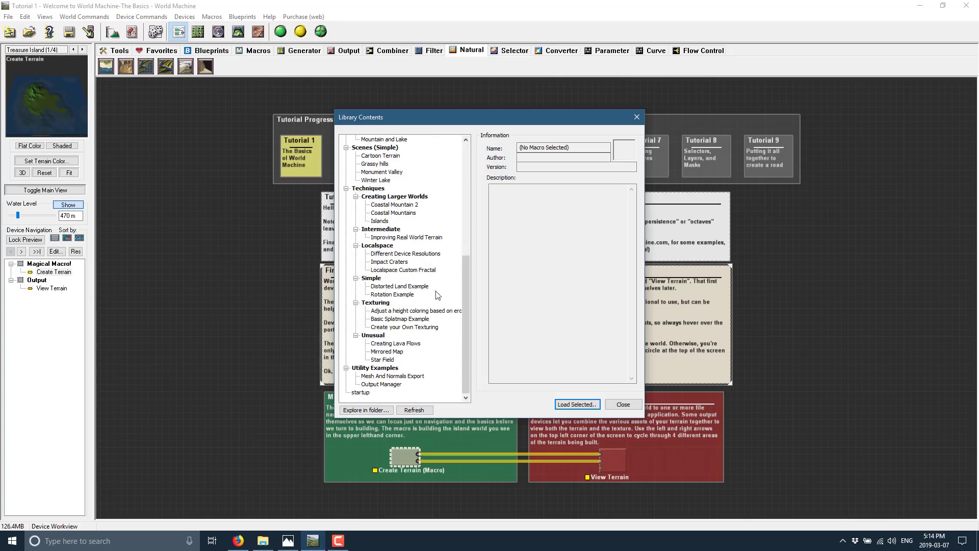
pyautogui.scroll(1, 394, 253)
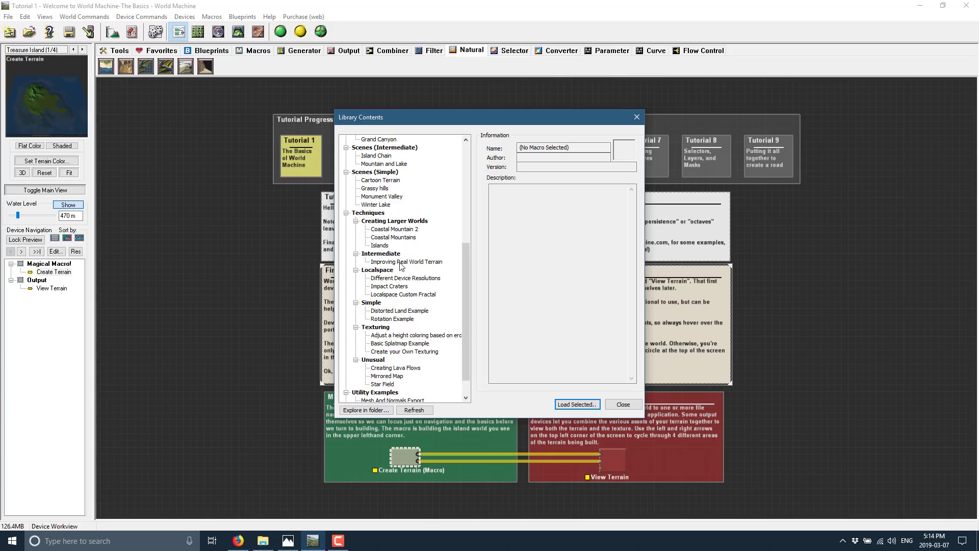
pyautogui.scroll(2, 401, 266)
# - Load the Grand Canyon example world from the library
pyautogui.doubleClick(378, 189)
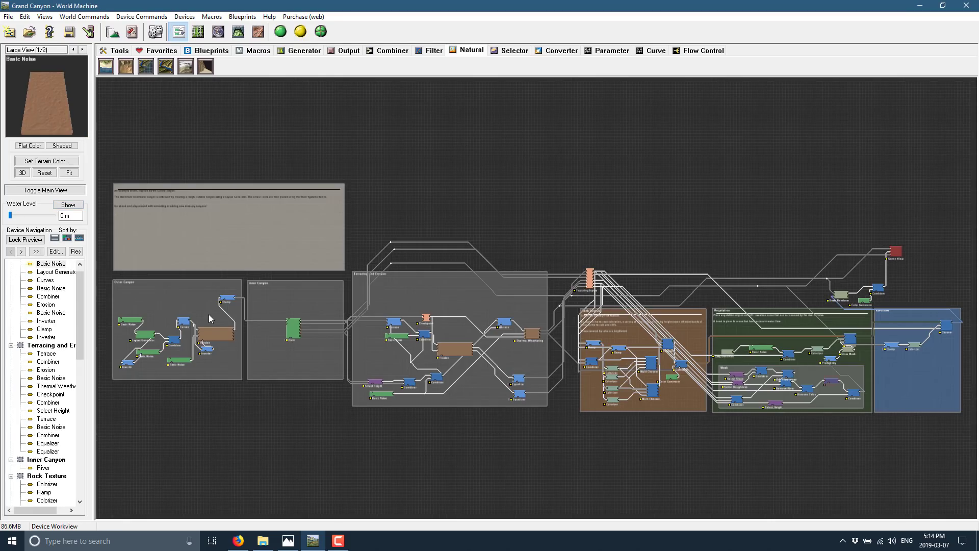
pyautogui.scroll(5, 298, 381)
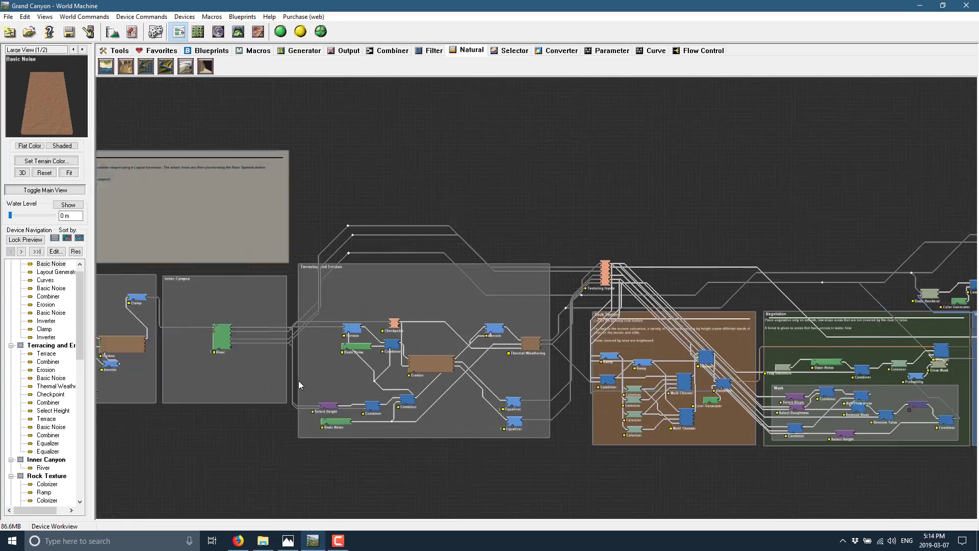
pyautogui.scroll(3, 733, 353)
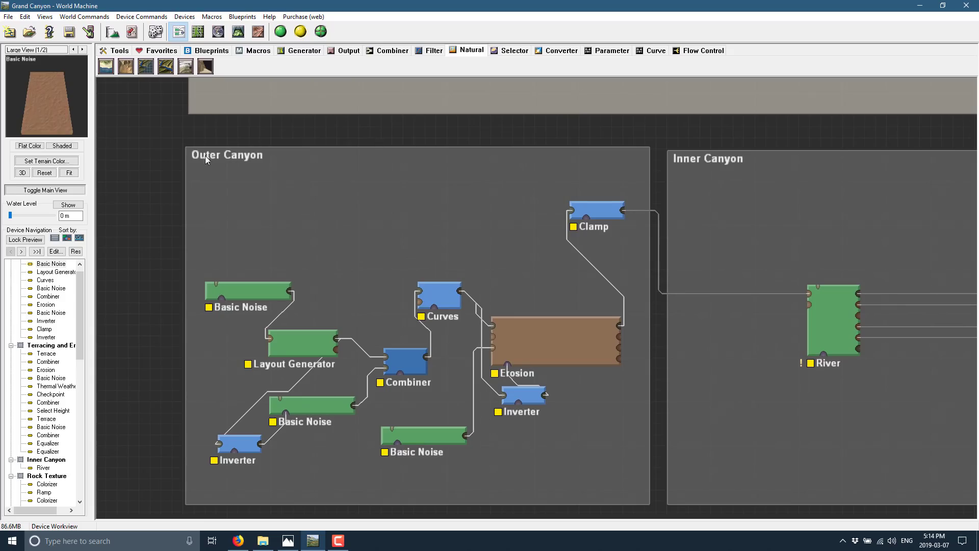
pyautogui.hscroll(5, 179, 209)
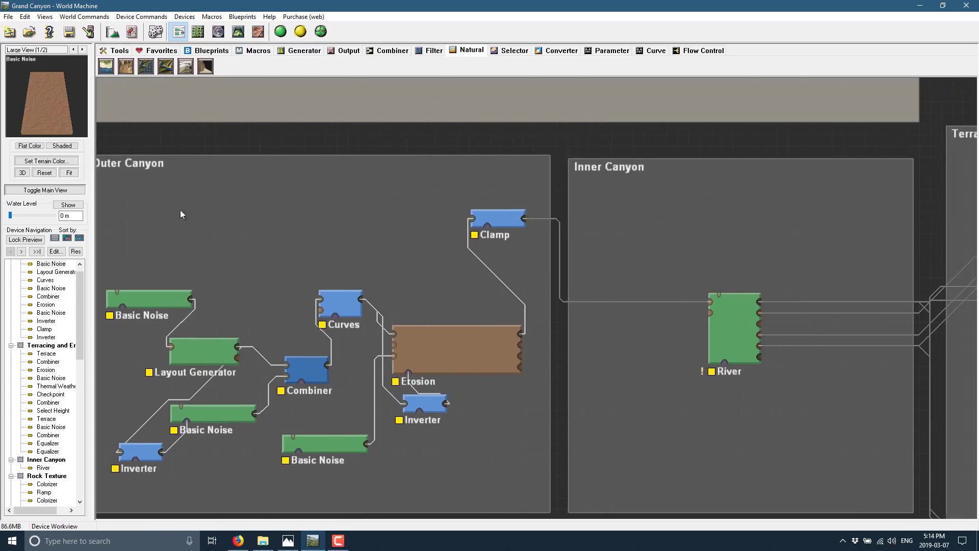
# - Preview the Clamp, River, Erosion and Thermal Weathering devices in turn
pyautogui.click(381, 216)
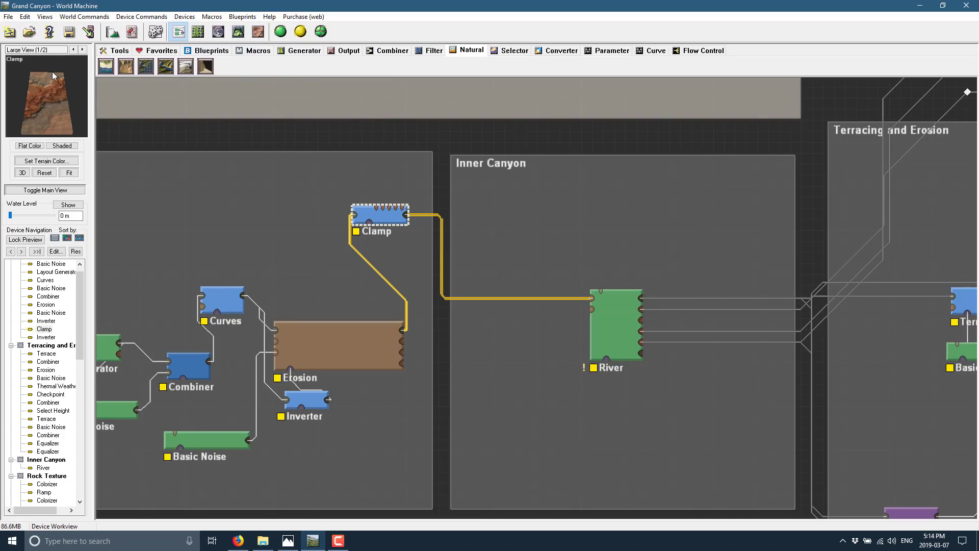
pyautogui.click(600, 325)
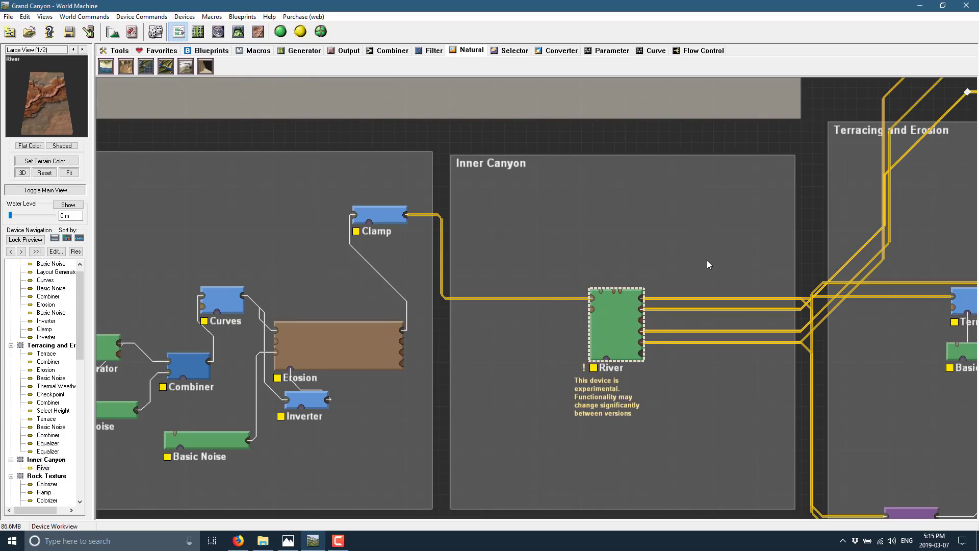
pyautogui.moveTo(744, 232); pyautogui.dragTo(250, 253, button='right')
pyautogui.scroll(-2, 543, 237)
pyautogui.click(648, 401)
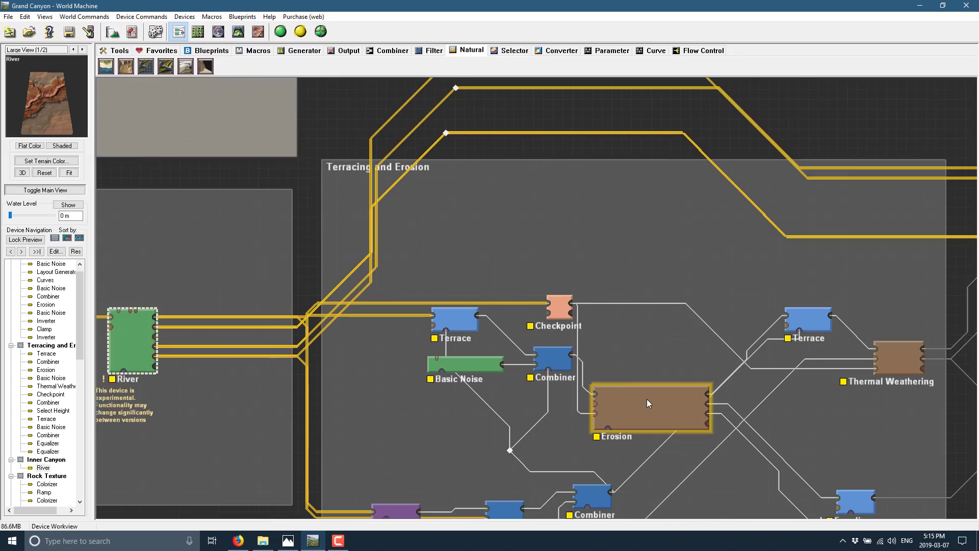
pyautogui.click(905, 362)
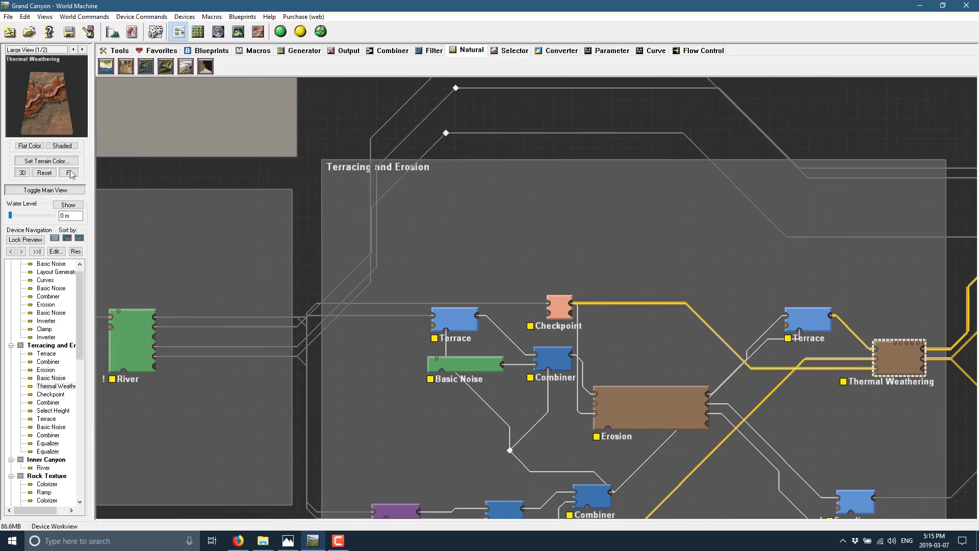
pyautogui.scroll(-2, 586, 273)
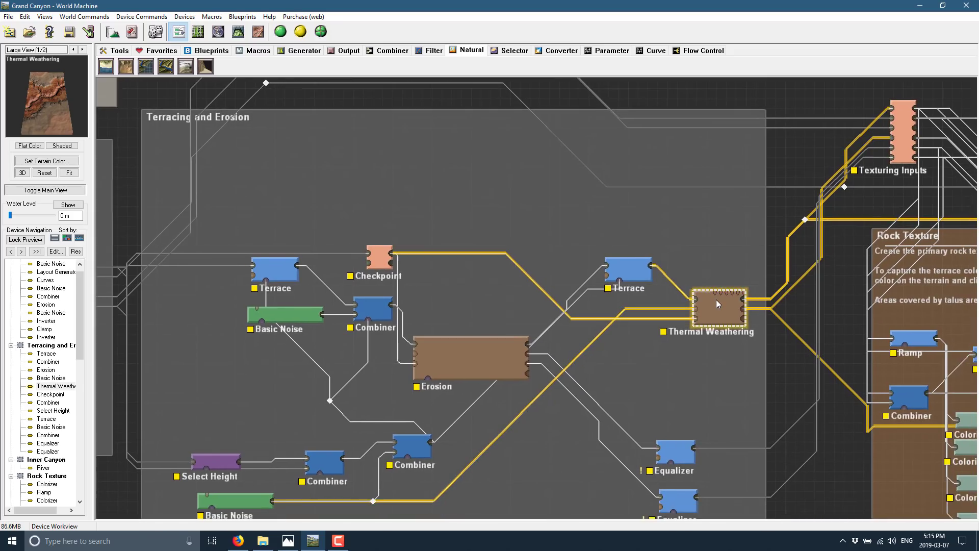
# - Preview the Rock Texture Combiner, Vegetation Chooser and Riverbed Chooser outputs
pyautogui.moveTo(711, 231); pyautogui.dragTo(90, 217, button='right')
pyautogui.moveTo(514, 376); pyautogui.dragTo(394, 324, button='right')
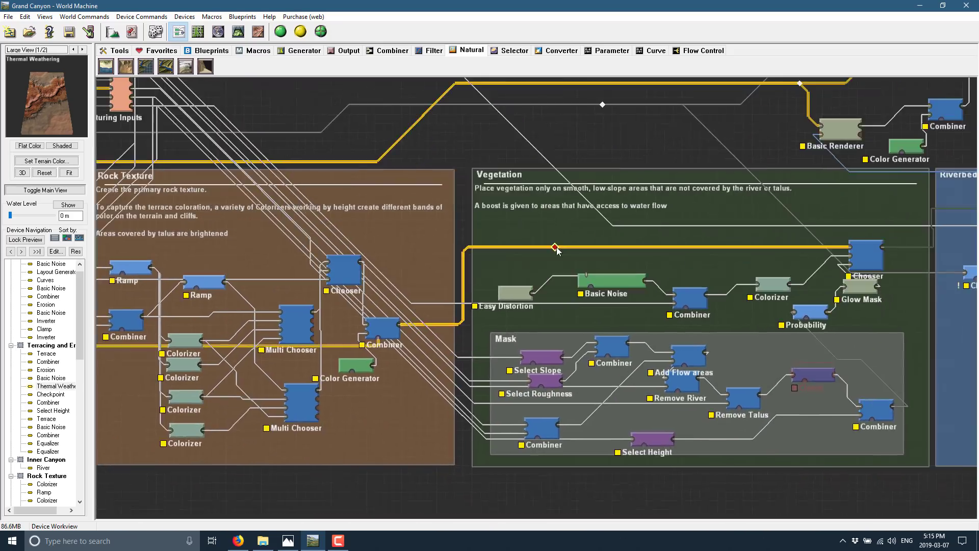
pyautogui.click(394, 324)
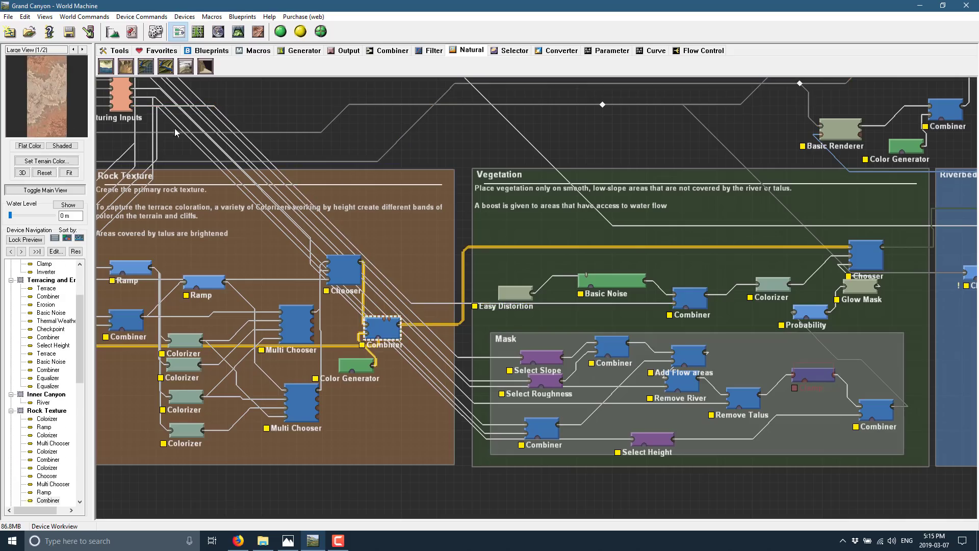
pyautogui.moveTo(635, 246); pyautogui.dragTo(417, 259, button='right')
pyautogui.click(648, 269)
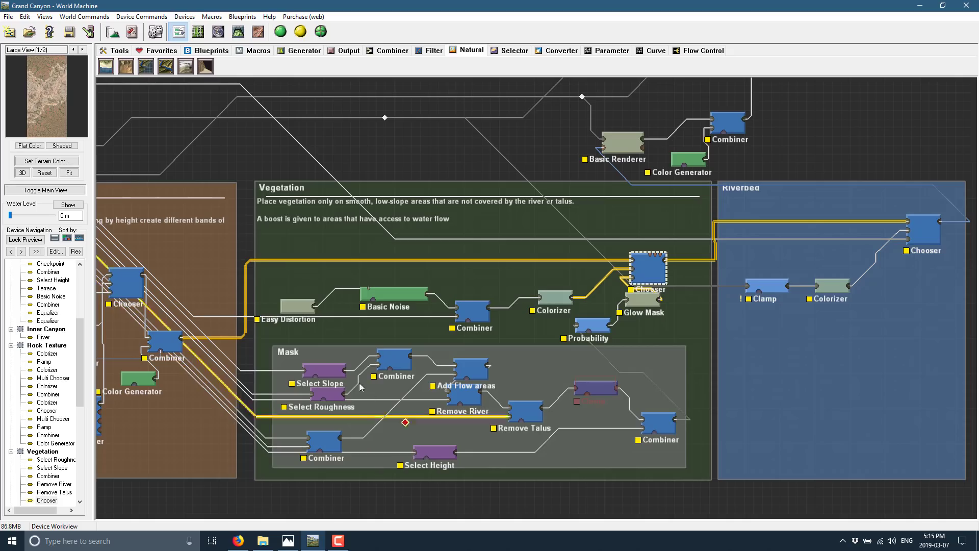
pyautogui.moveTo(663, 368); pyautogui.dragTo(372, 363, button='right')
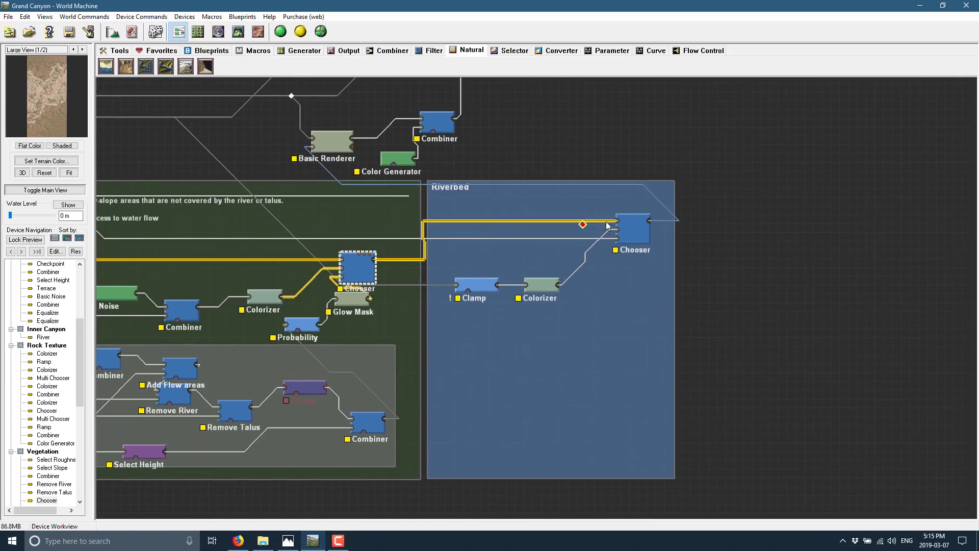
pyautogui.click(626, 229)
# - Preview the Color Generator, final Combiner and Scene View output
pyautogui.moveTo(586, 202); pyautogui.dragTo(729, 385, button='right')
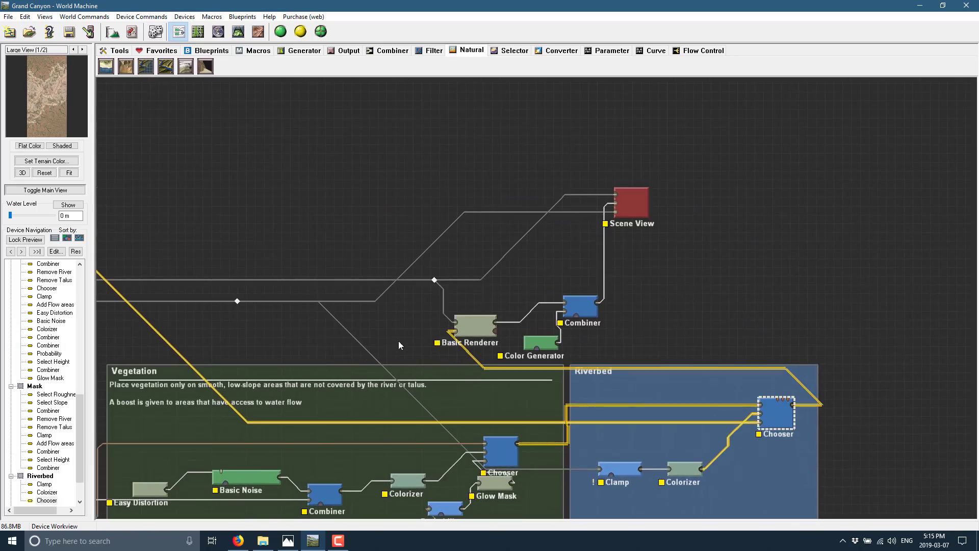
pyautogui.click(543, 341)
pyautogui.click(580, 306)
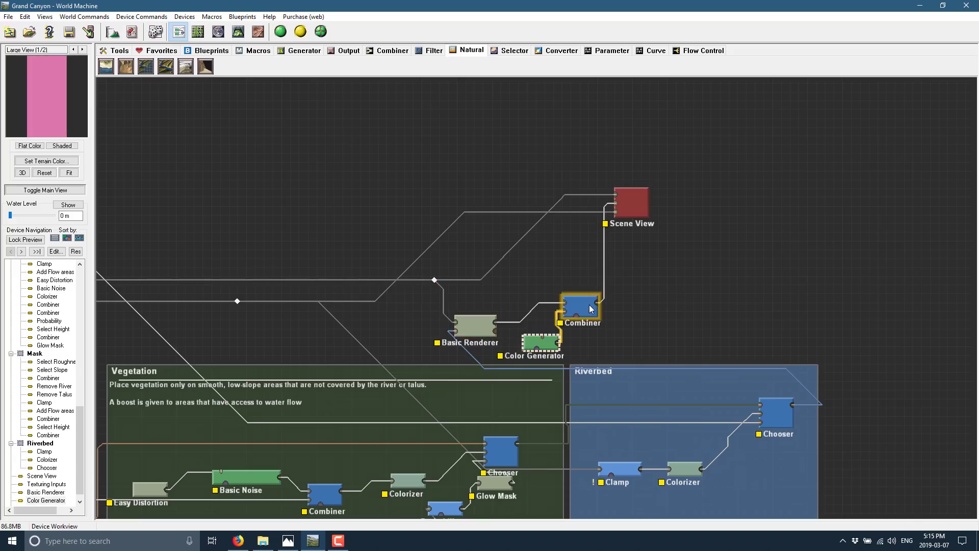
pyautogui.click(632, 204)
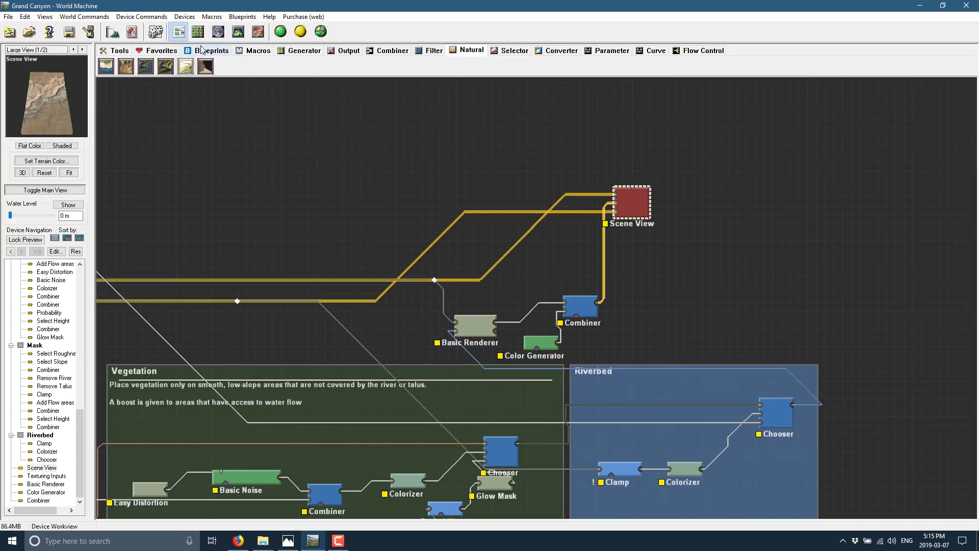
# - Display the textured canyon in 3D, orbited to a low angle looking along the gorge
pyautogui.click(238, 32)
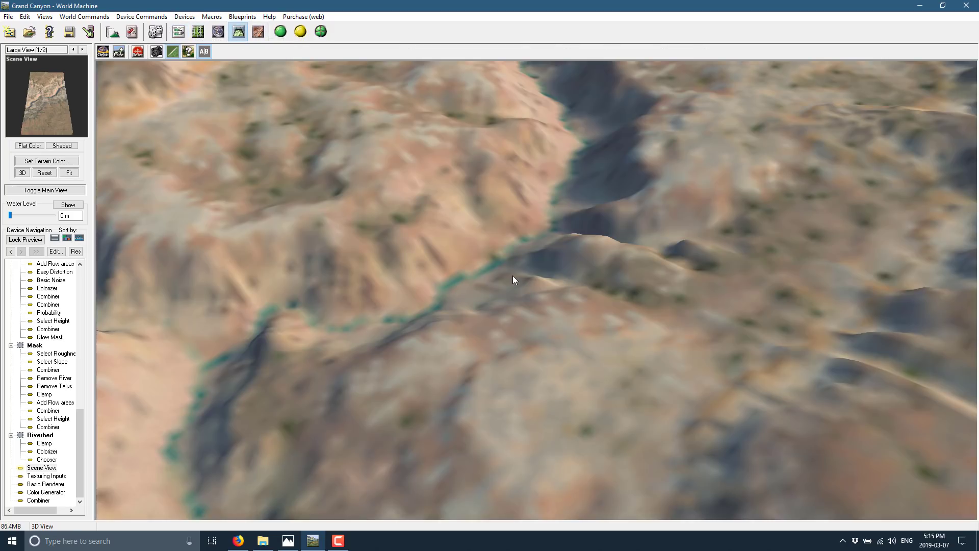
pyautogui.scroll(-5, 513, 280)
pyautogui.moveTo(507, 262); pyautogui.dragTo(70, 269)
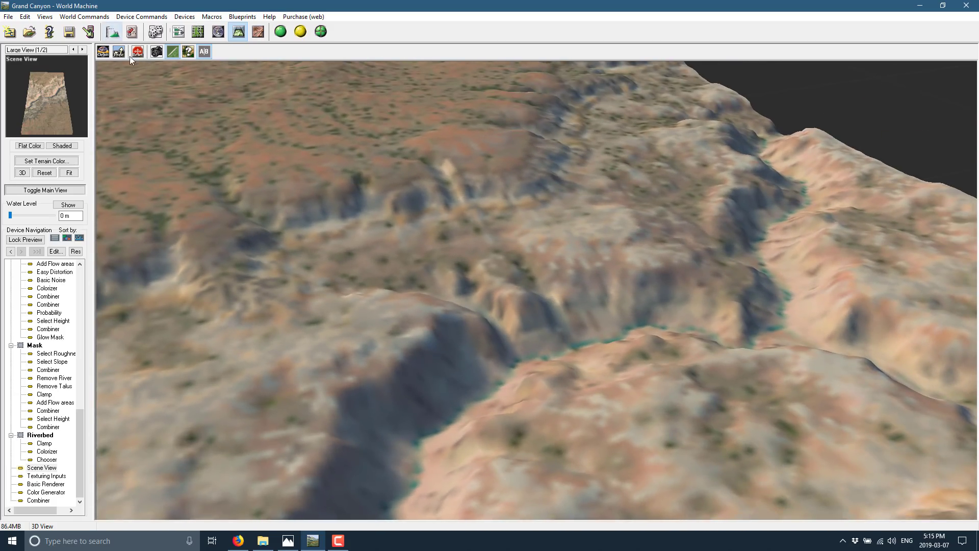
pyautogui.click(173, 52)
pyautogui.click(71, 16)
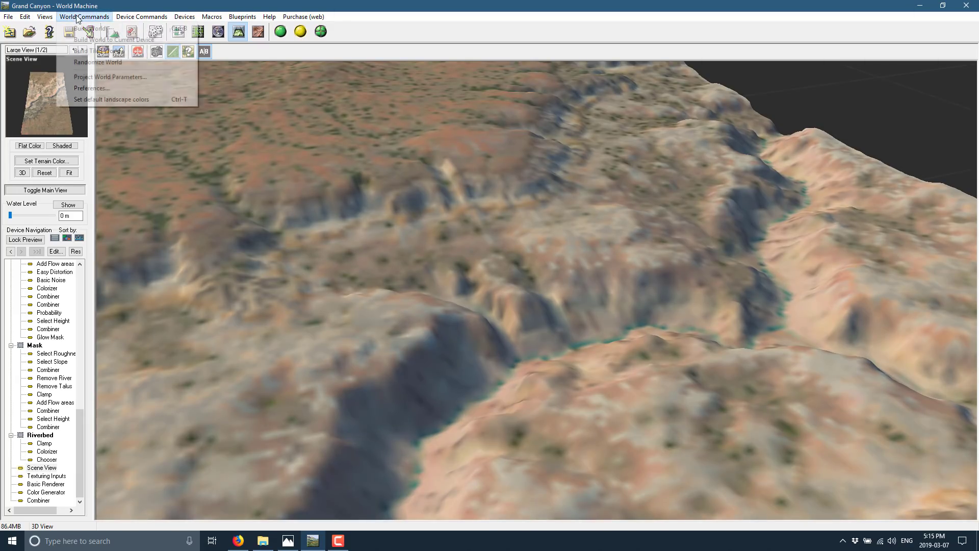
# - In Preferences, set preview 384 px, 3D 4096, layout 2097k Tris and cache 1792 MB
pyautogui.click(92, 89)
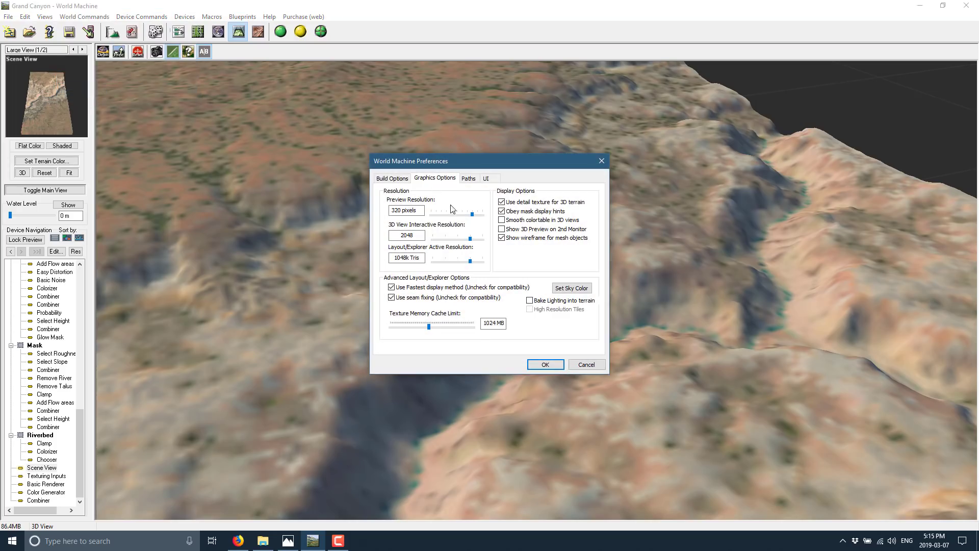
pyautogui.moveTo(469, 215); pyautogui.dragTo(488, 216)
pyautogui.click(484, 244)
pyautogui.click(483, 260)
pyautogui.moveTo(450, 327); pyautogui.dragTo(462, 327)
pyautogui.click(561, 364)
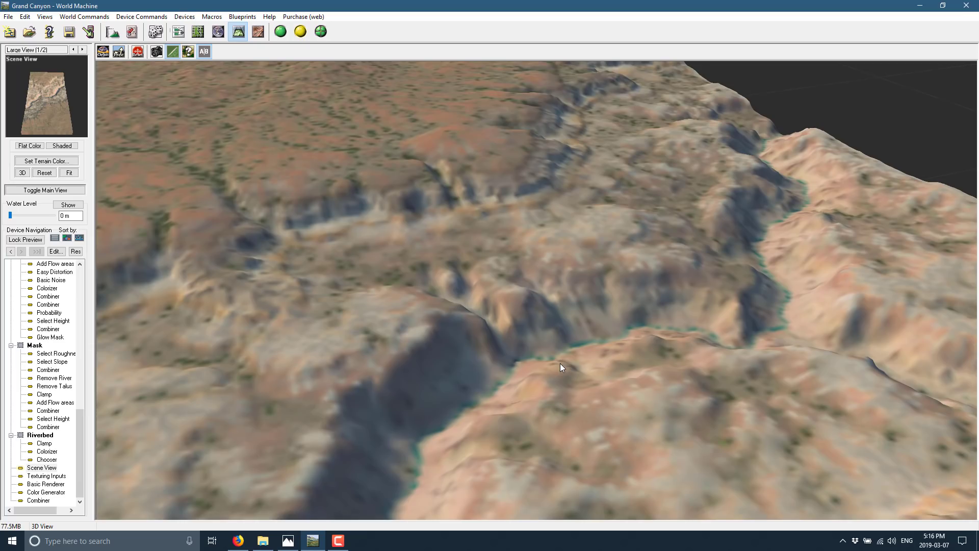
# - Zoom out and show the water plane, raising it to about 1045.9 m to flood the canyon
pyautogui.scroll(-5, 485, 255)
pyautogui.moveTo(485, 255); pyautogui.dragTo(405, 313)
pyautogui.click(68, 205)
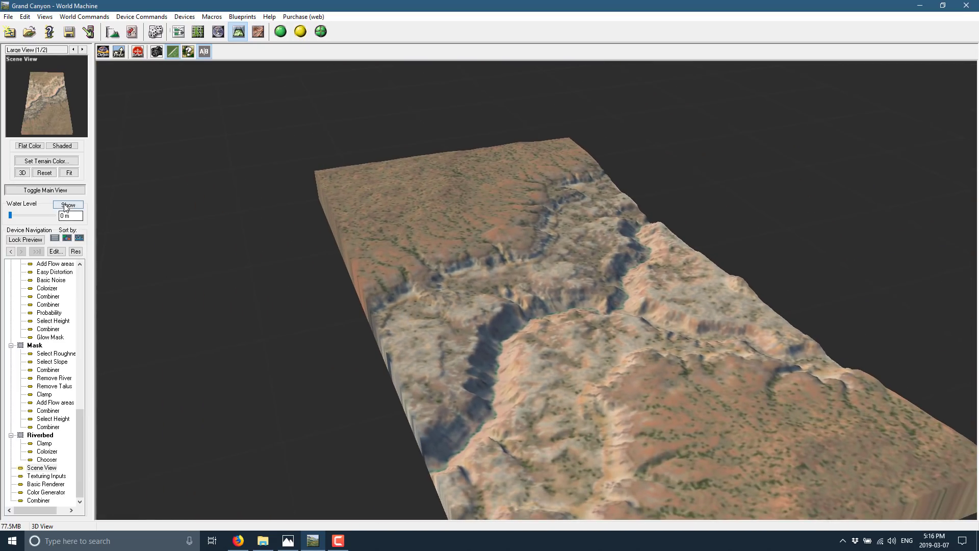
pyautogui.moveTo(10, 214); pyautogui.dragTo(26, 220)
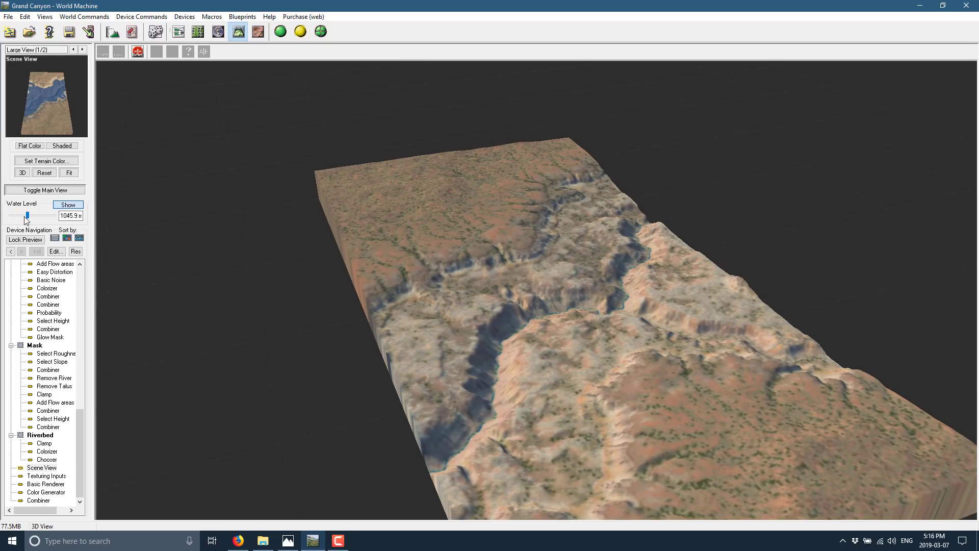
pyautogui.moveTo(794, 338); pyautogui.dragTo(741, 302)
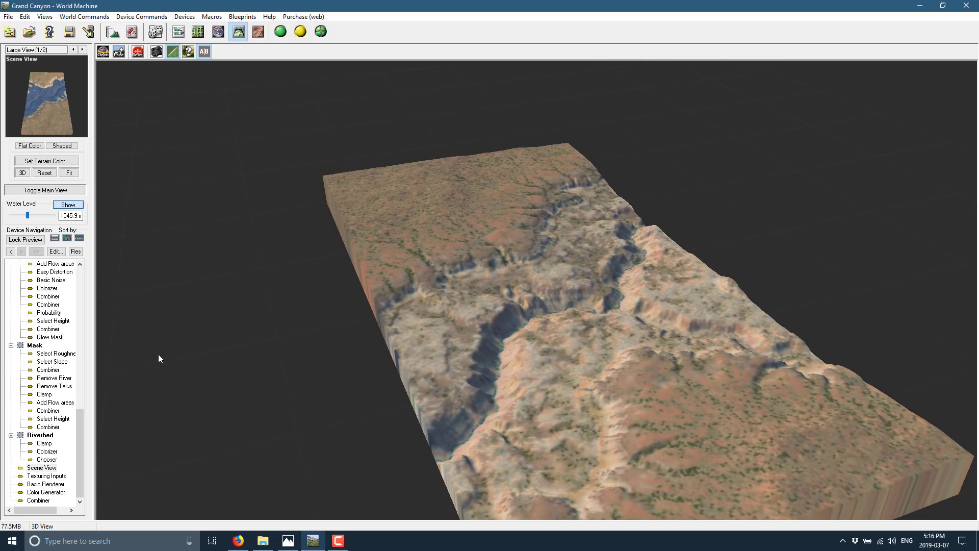
# - Switch back to the device workview and pan to the Outer Canyon and Inner Canyon groups
pyautogui.click(179, 34)
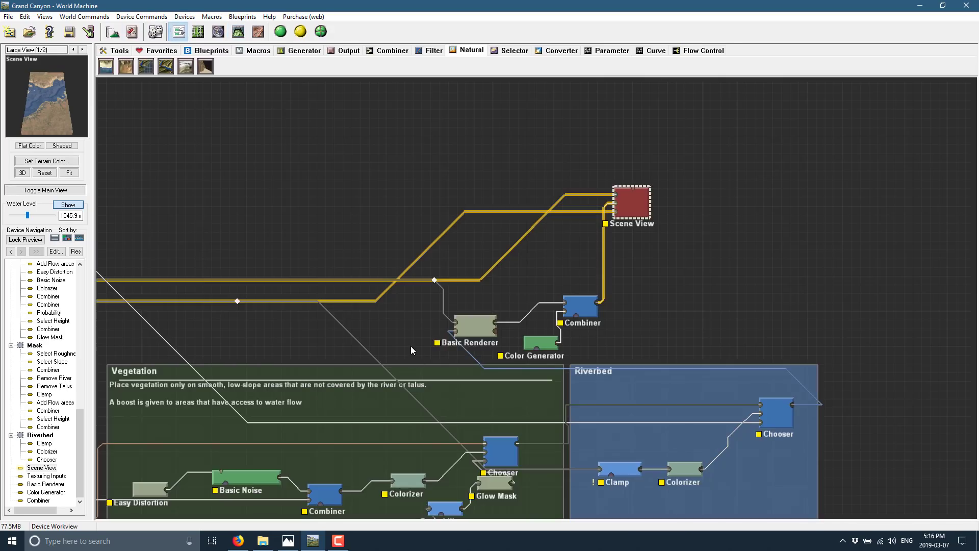
pyautogui.scroll(2, 411, 345)
pyautogui.moveTo(663, 279); pyautogui.dragTo(916, 210, button='right')
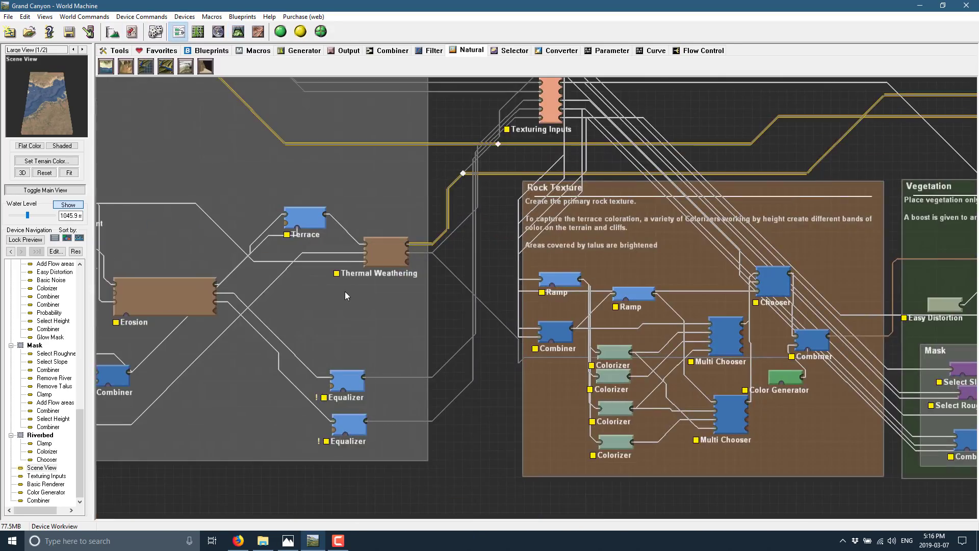
pyautogui.moveTo(345, 292); pyautogui.dragTo(922, 305, button='right')
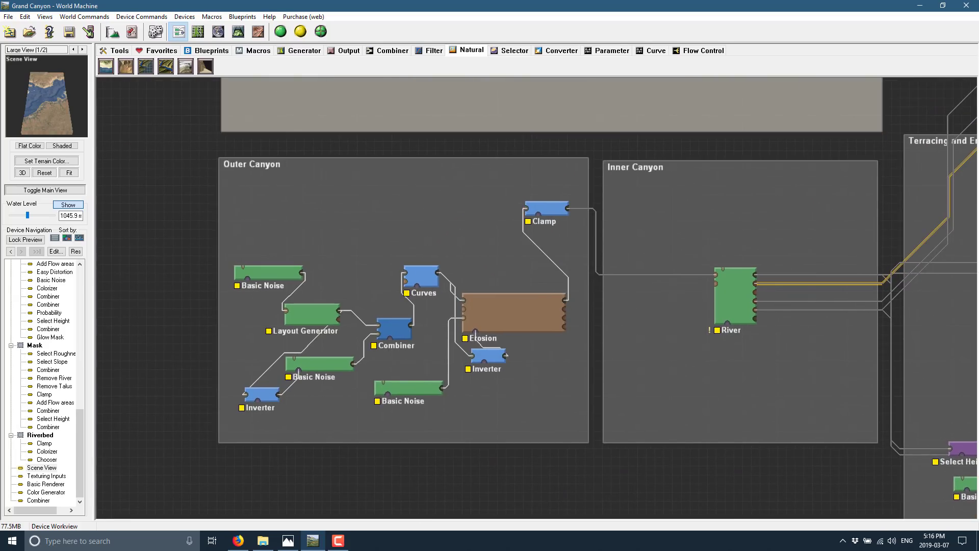
pyautogui.scroll(15, 74, 316)
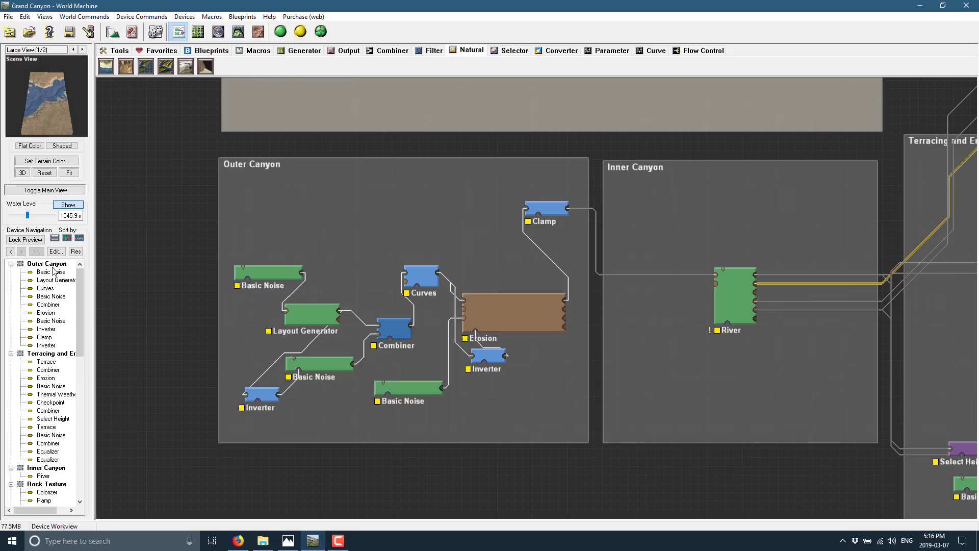
# - Preview each Outer Canyon device from Curves through Clamp to the final Inverter
pyautogui.click(51, 289)
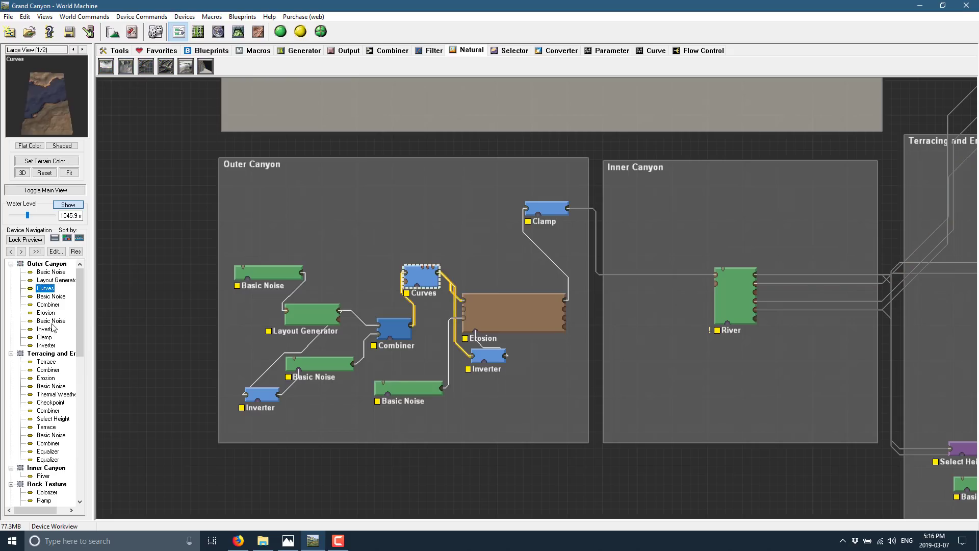
pyautogui.click(51, 321)
pyautogui.click(48, 329)
pyautogui.click(45, 337)
pyautogui.click(46, 346)
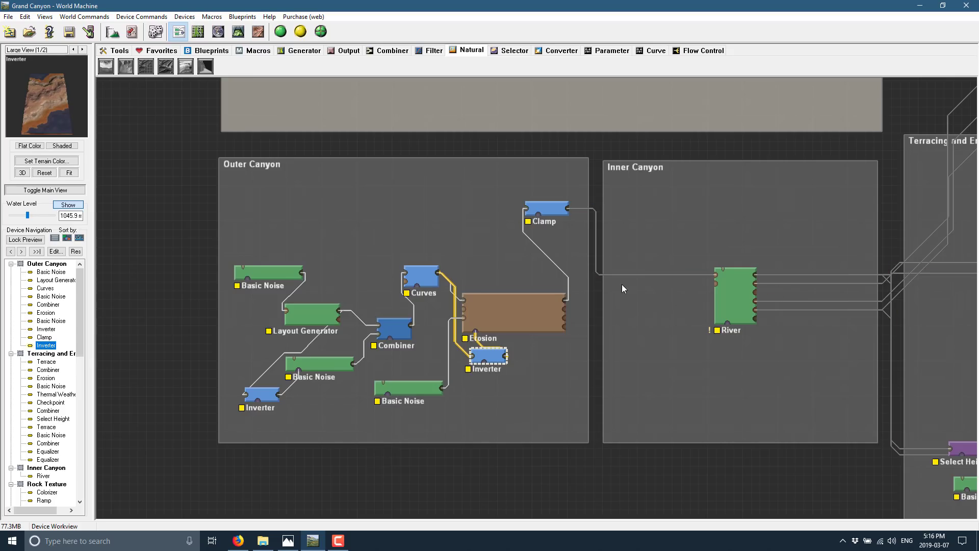
pyautogui.moveTo(712, 308); pyautogui.dragTo(329, 328, button='right')
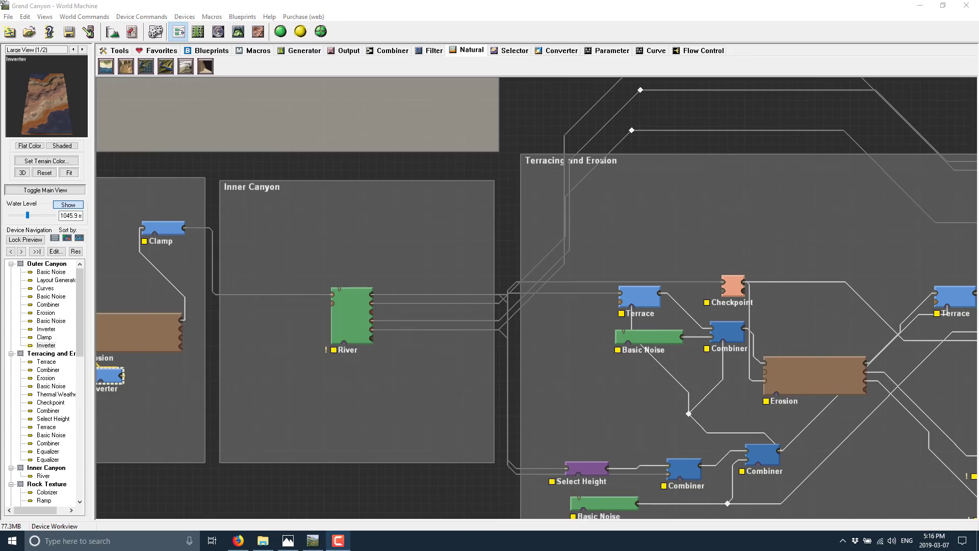
# - Pan past Rock Texture and Vegetation to centre the Scene View output and Riverbed group
pyautogui.moveTo(573, 137)
pyautogui.mouseDown(button='right')
pyautogui.moveTo(383, 160)
pyautogui.moveTo(231, 151)
pyautogui.mouseUp(button='right')
pyautogui.moveTo(541, 176)
pyautogui.mouseDown(button='right')
pyautogui.moveTo(217, 182)
pyautogui.moveTo(271, 195)
pyautogui.moveTo(620, 203)
pyautogui.moveTo(789, 249)
pyautogui.moveTo(829, 371)
pyautogui.moveTo(774, 302)
pyautogui.moveTo(754, 295)
pyautogui.moveTo(756, 320)
pyautogui.moveTo(719, 248)
pyautogui.mouseUp(button='right')
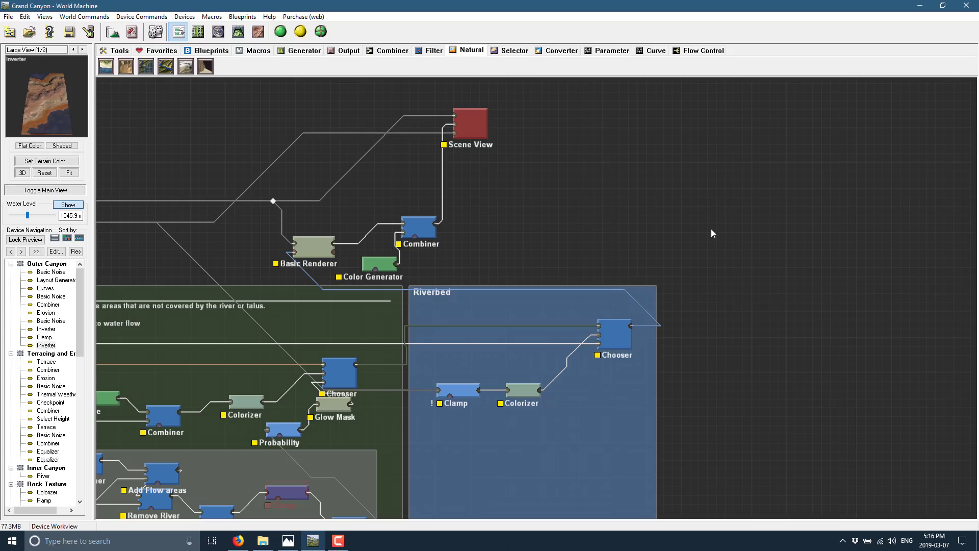
pyautogui.moveTo(739, 332); pyautogui.dragTo(831, 411, button='right')
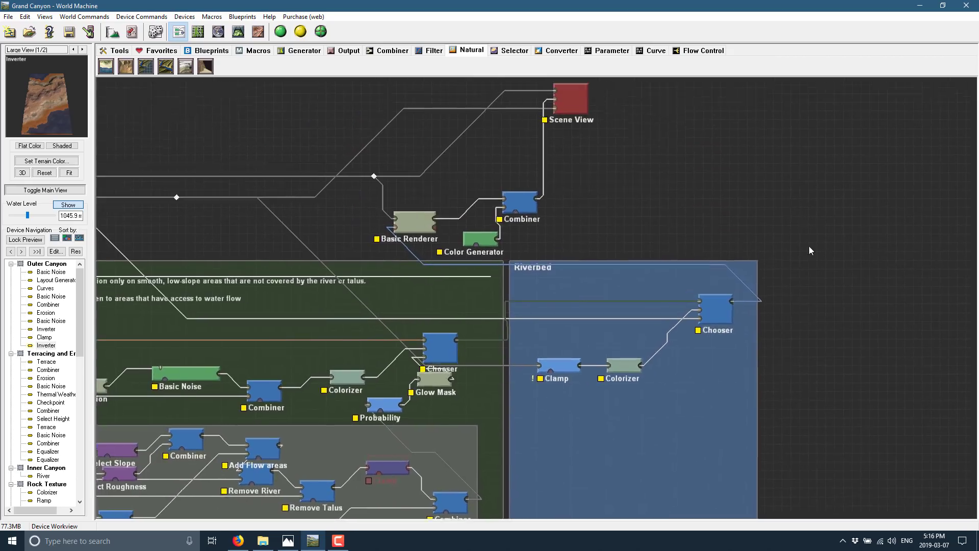
pyautogui.moveTo(809, 246); pyautogui.dragTo(826, 315, button='right')
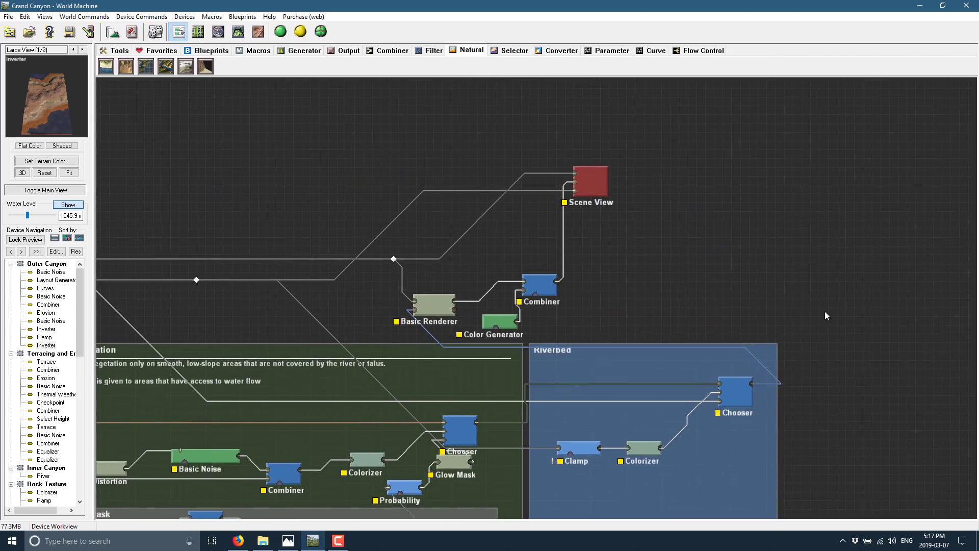